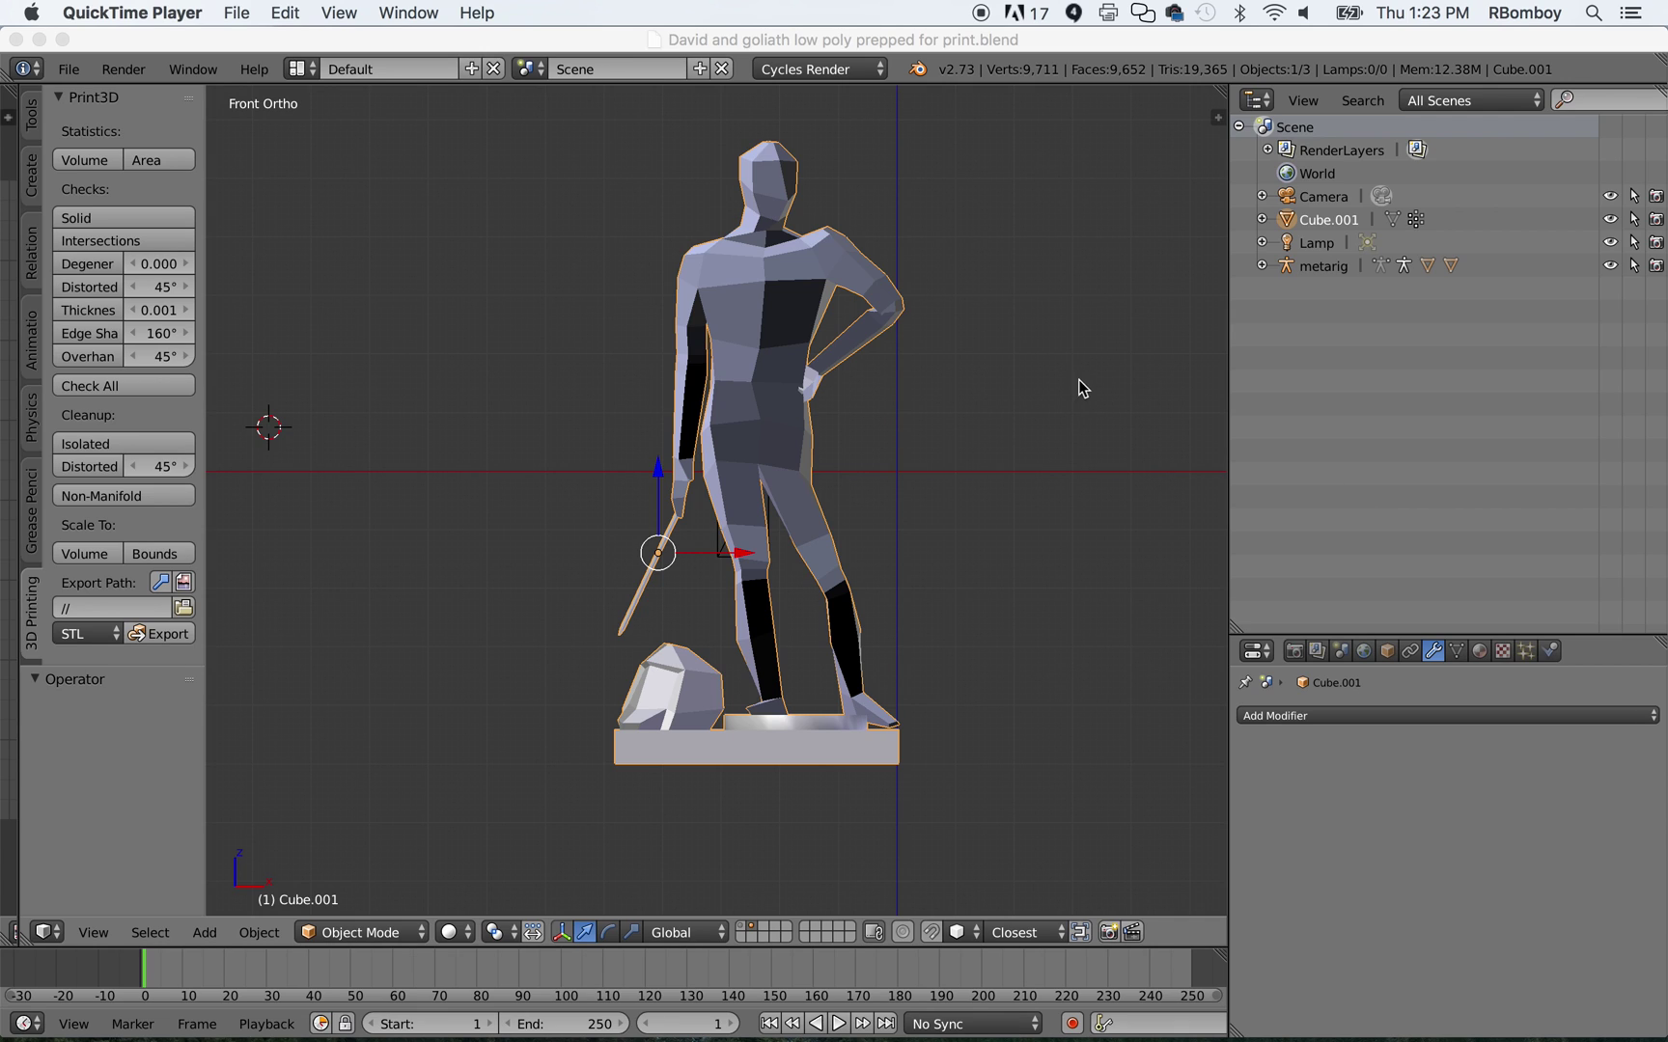
# Orbit around the statue, return to front view, then quit Blender without saving.
pyautogui.click(254, 44)
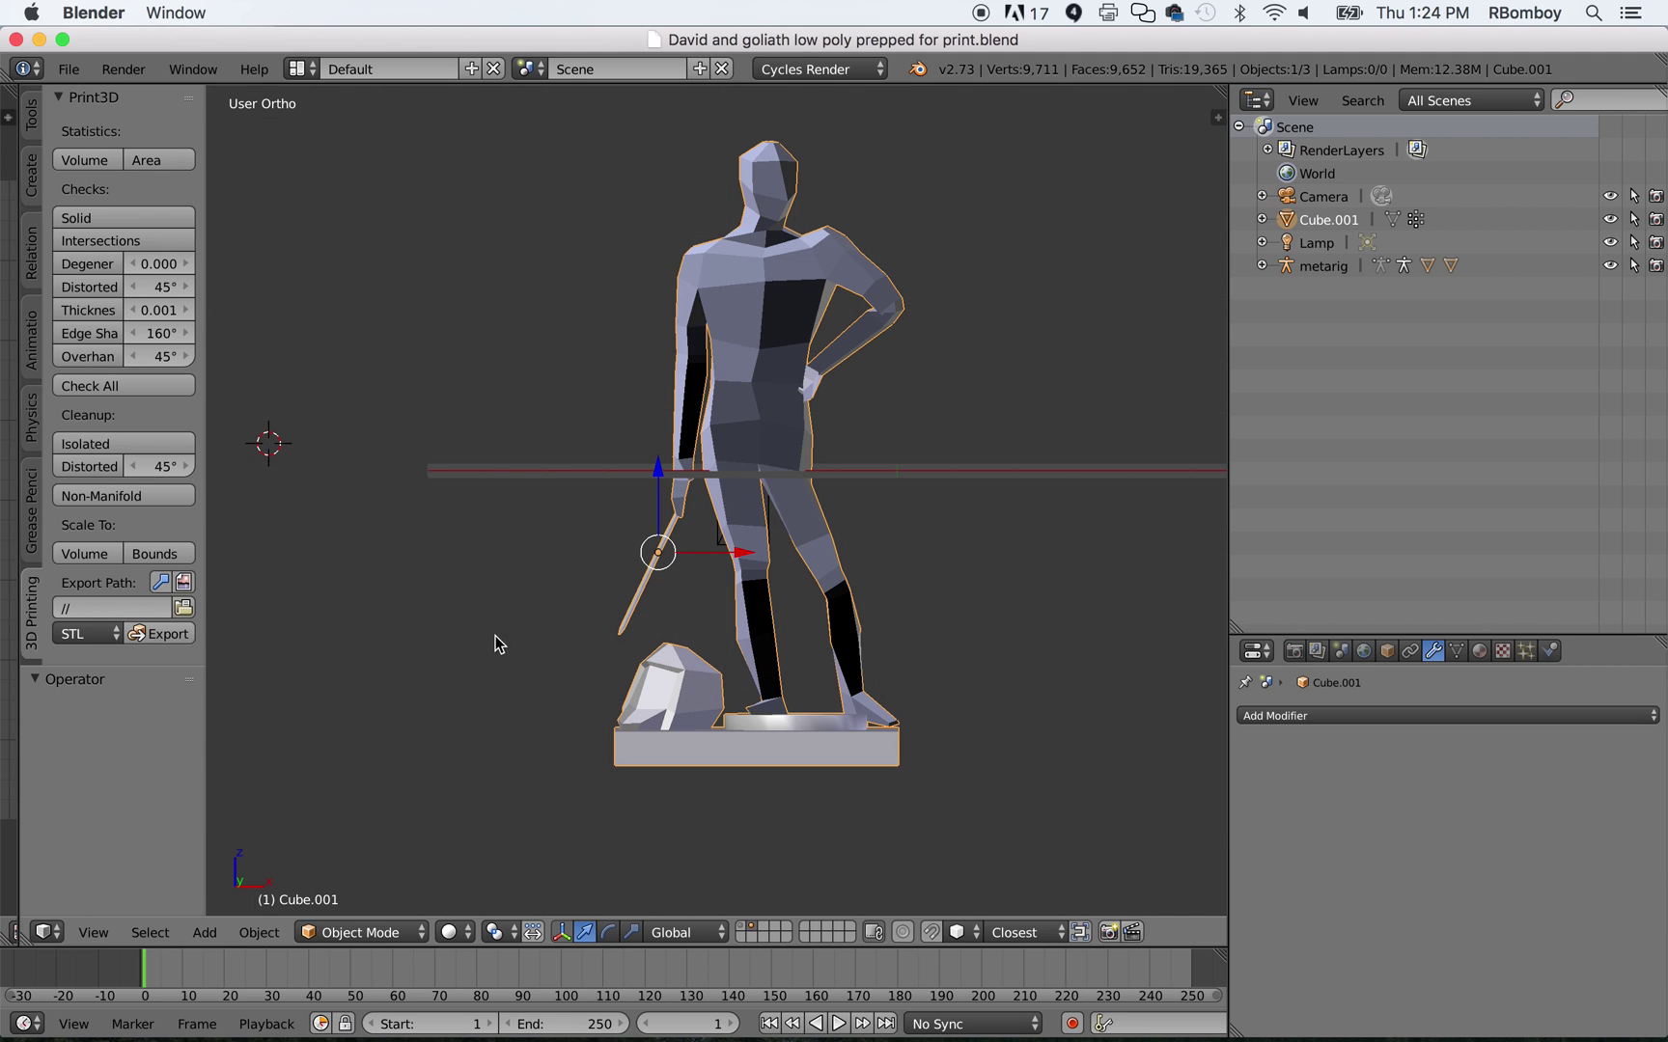
pyautogui.moveTo(540, 666); pyautogui.dragTo(842, 700, button='middle')
pyautogui.press('g')
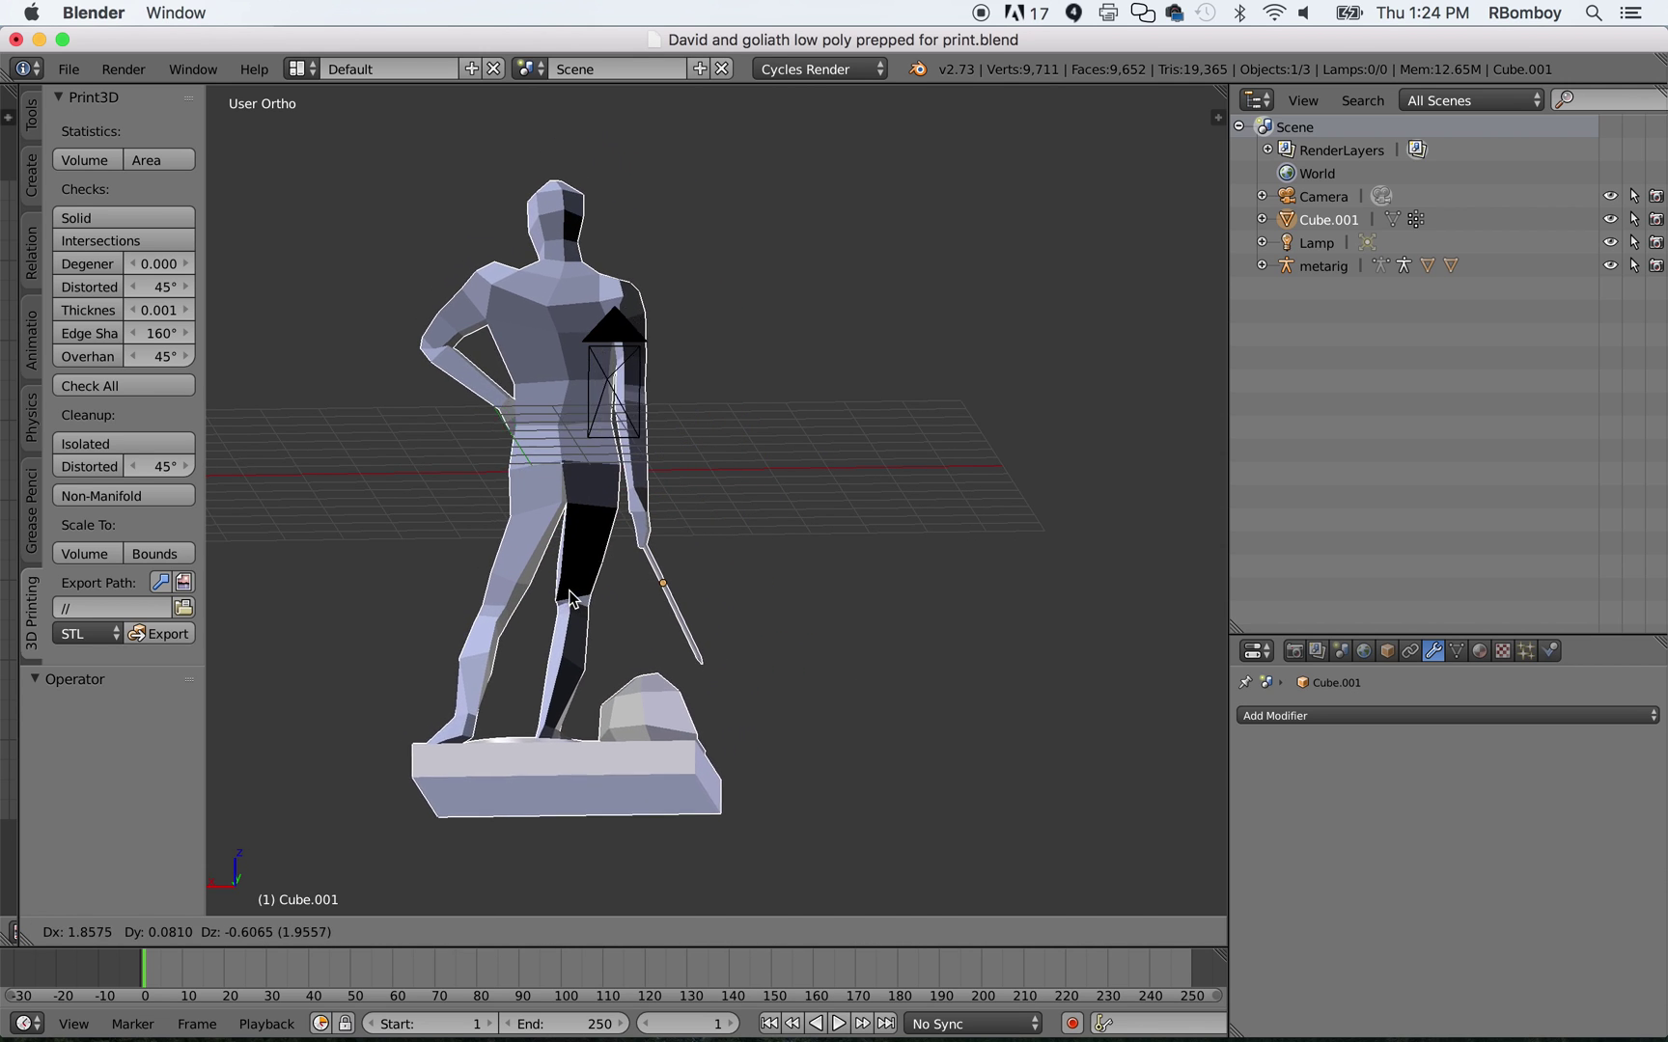
pyautogui.click(618, 560)
pyautogui.moveTo(618, 560); pyautogui.dragTo(870, 597, button='middle')
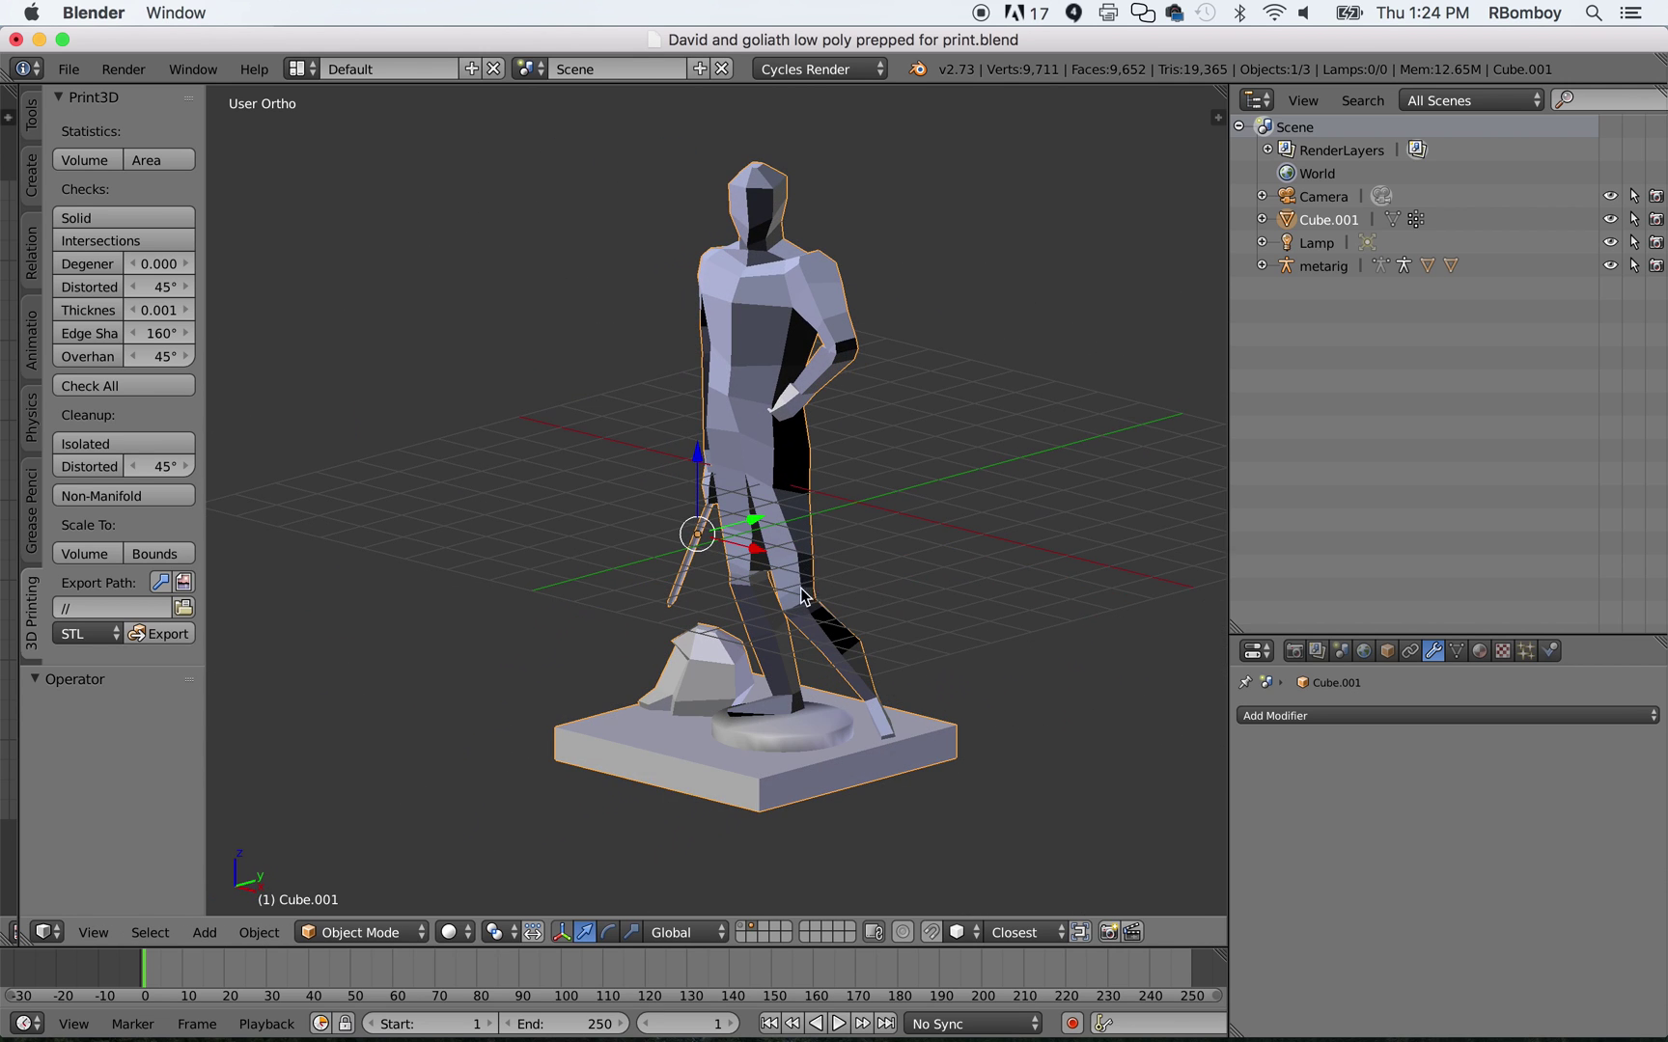
pyautogui.press('KP_1')
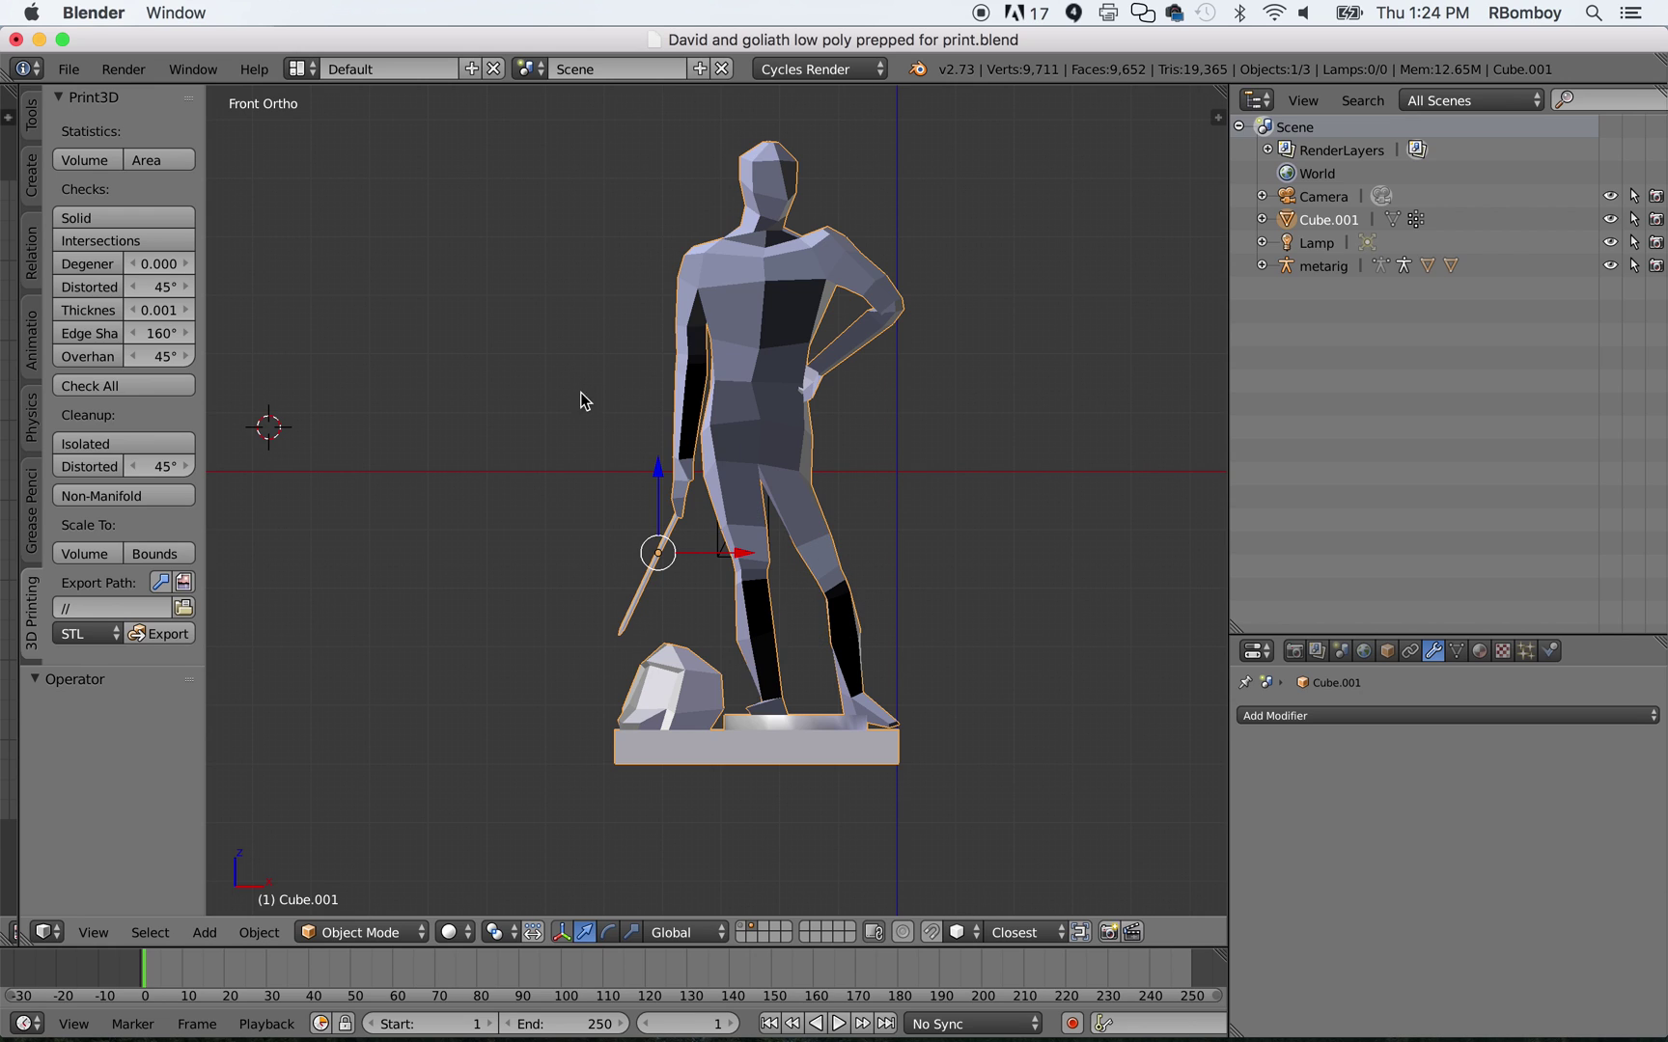
pyautogui.press('super+q')
pyautogui.click(876, 377)
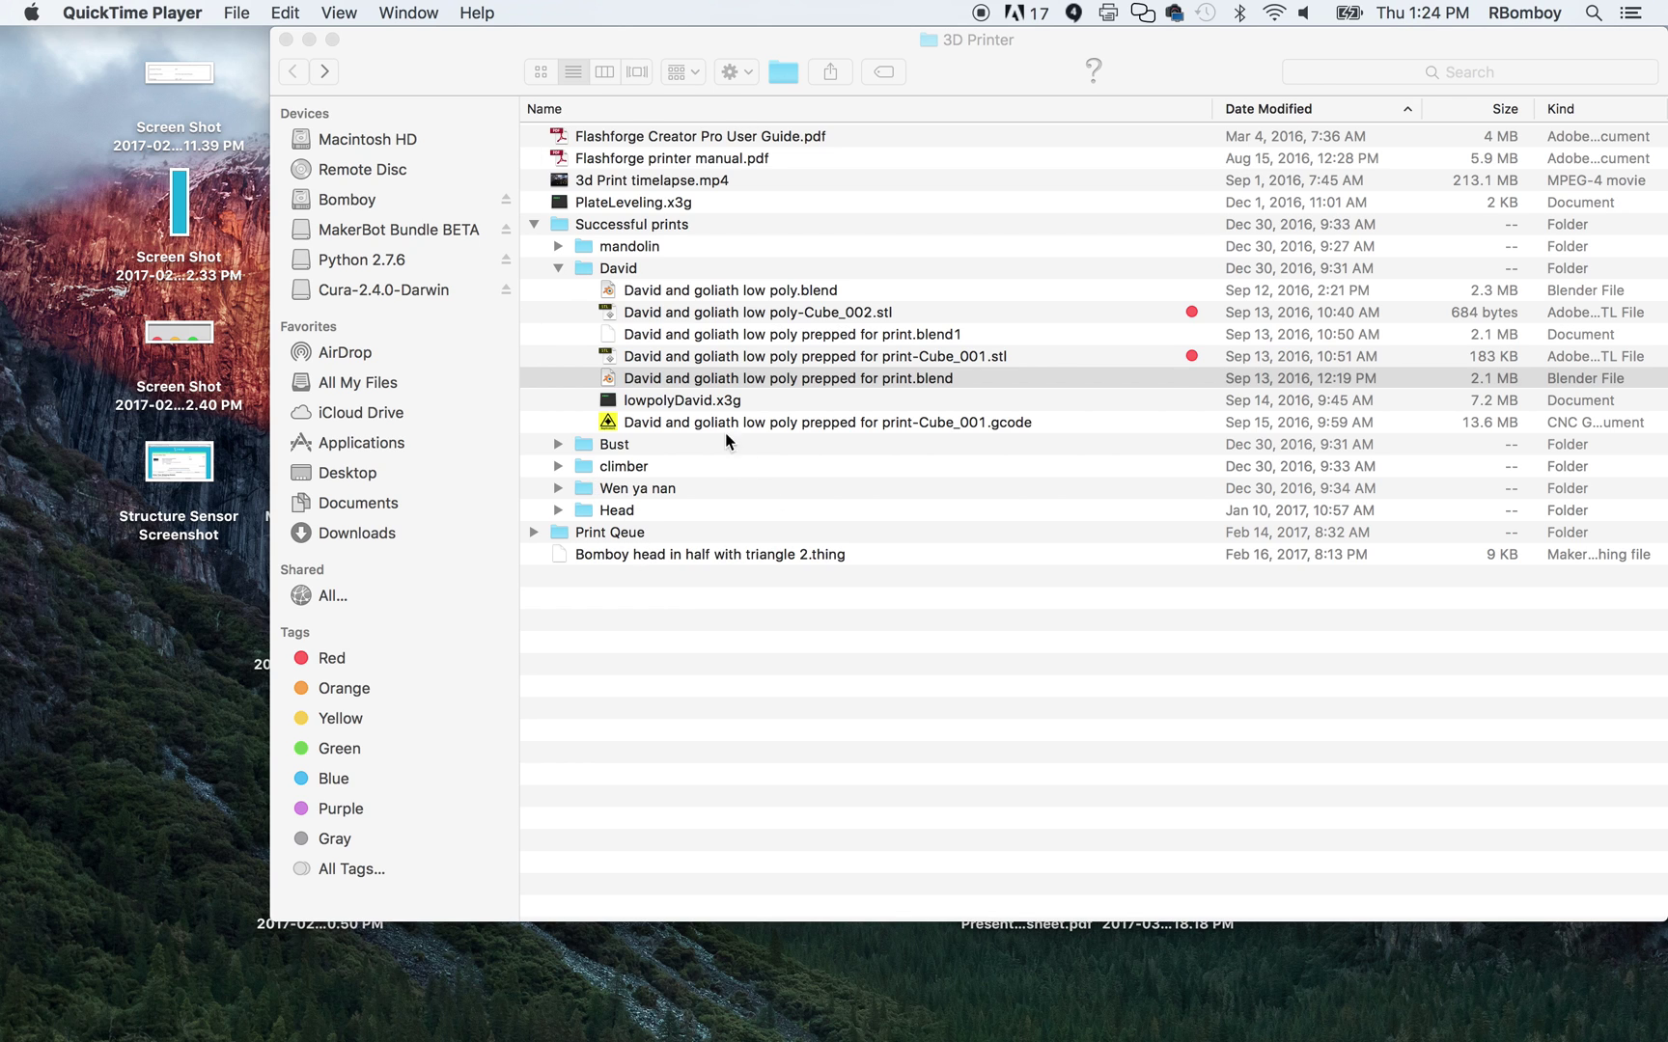
# Collapse the David folder, expand Head and open head form for carving.blend in Blender.
pyautogui.click(558, 268)
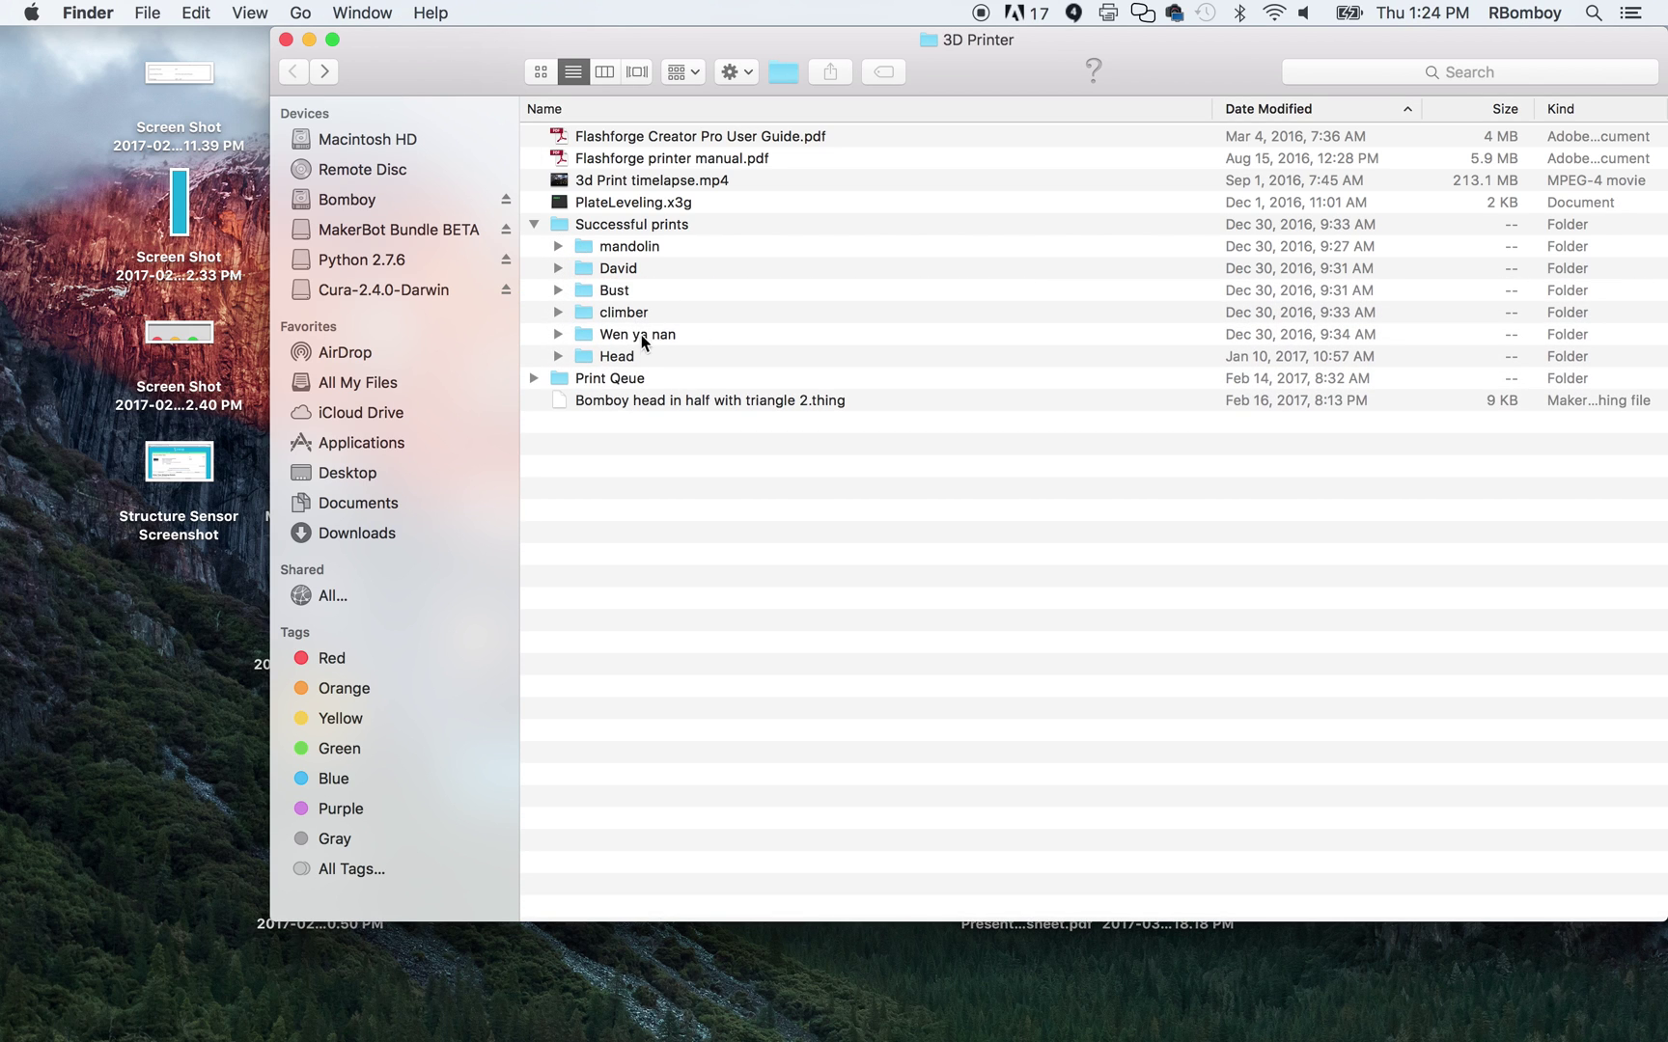
pyautogui.click(558, 356)
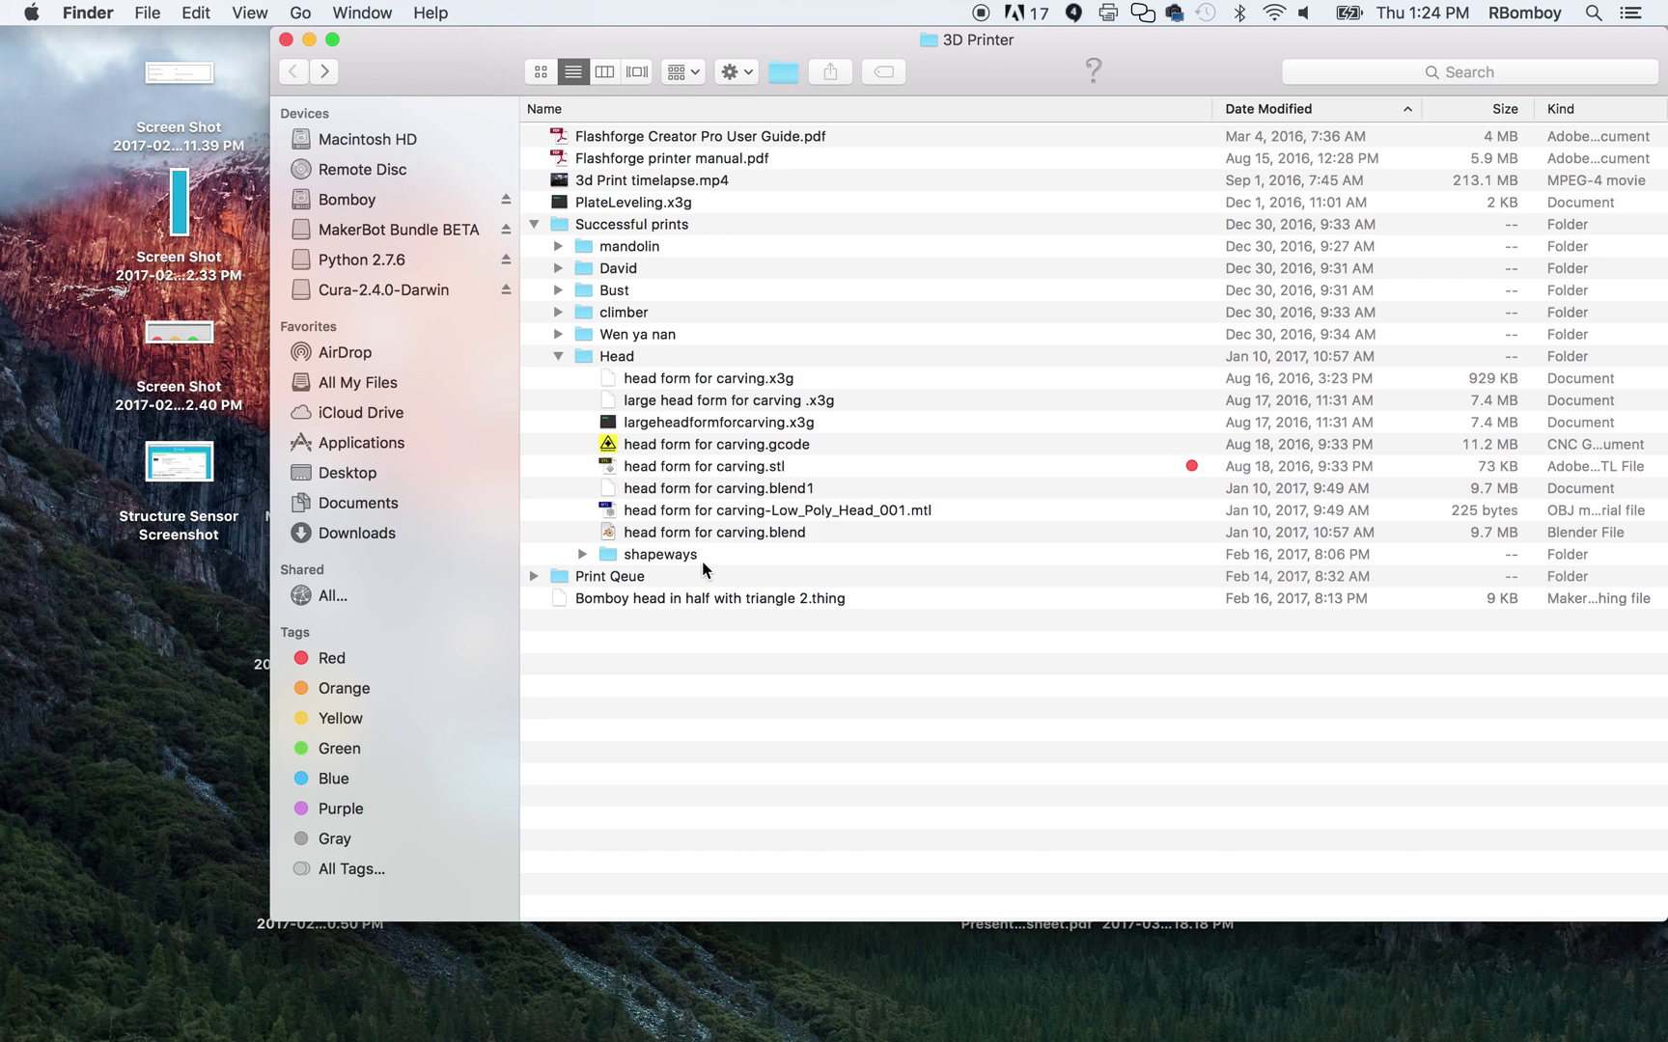
pyautogui.doubleClick(712, 526)
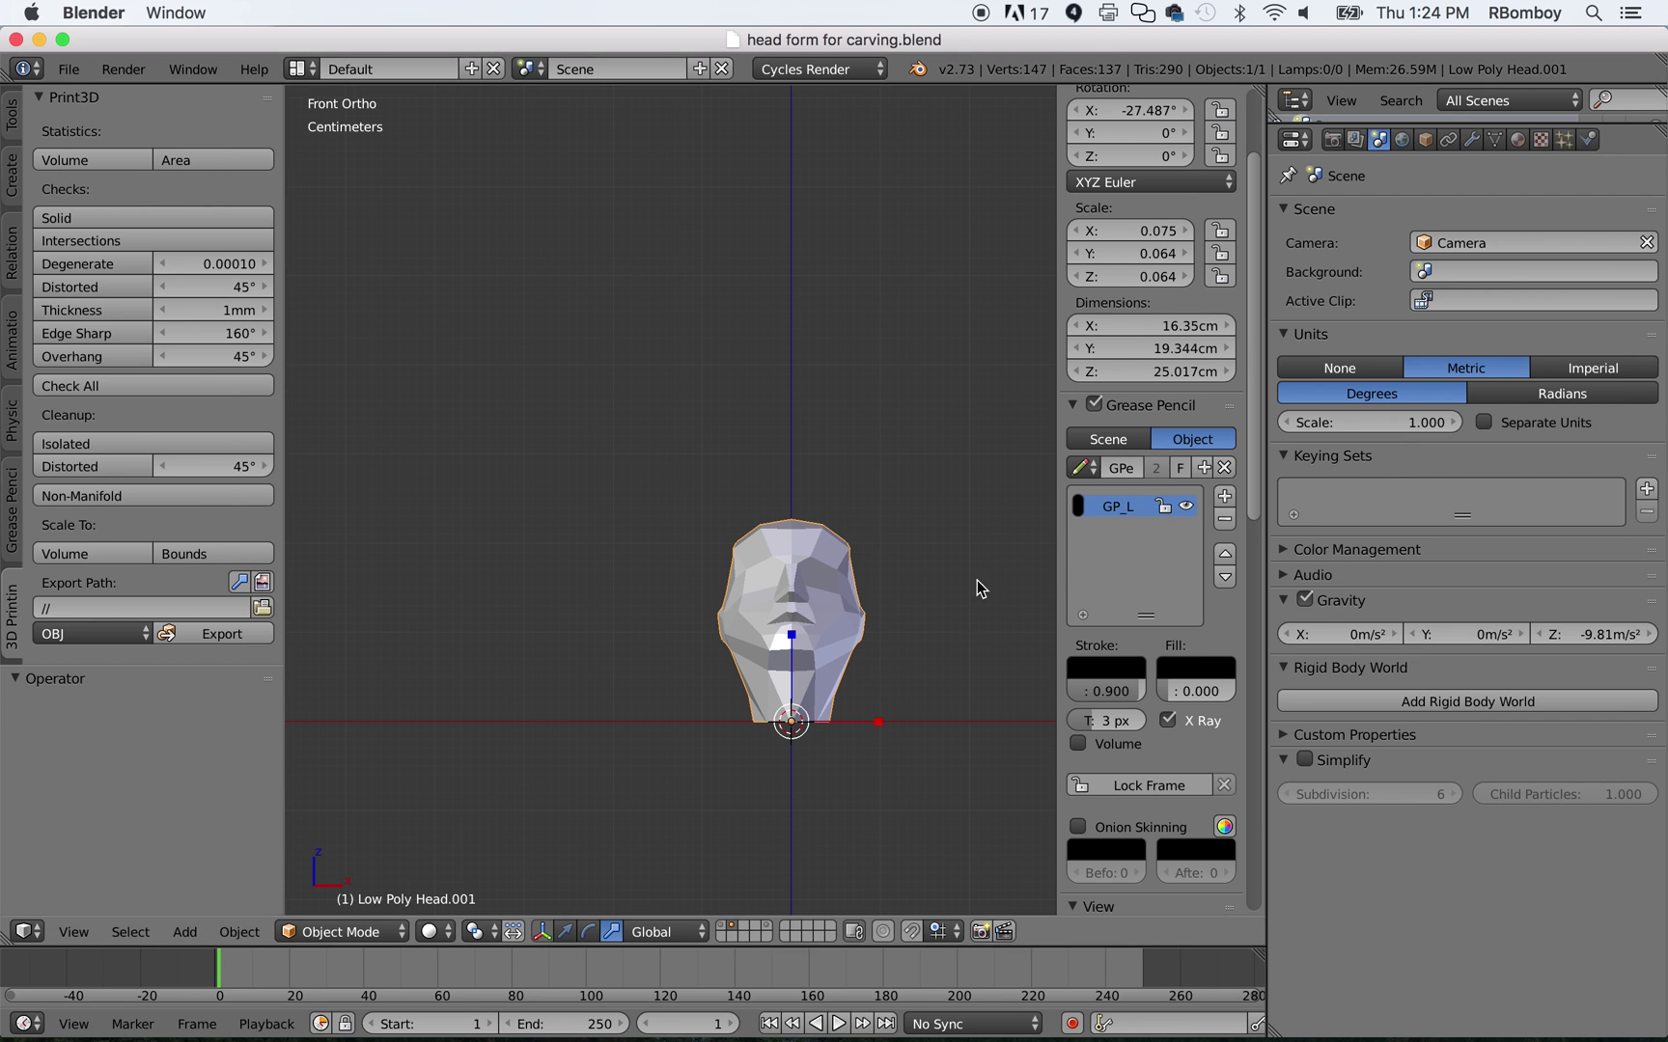
# Centre the head in the viewport, narrow the 3D Print panel and hide the properties sidebar.
pyautogui.scroll(-2, 854, 717)
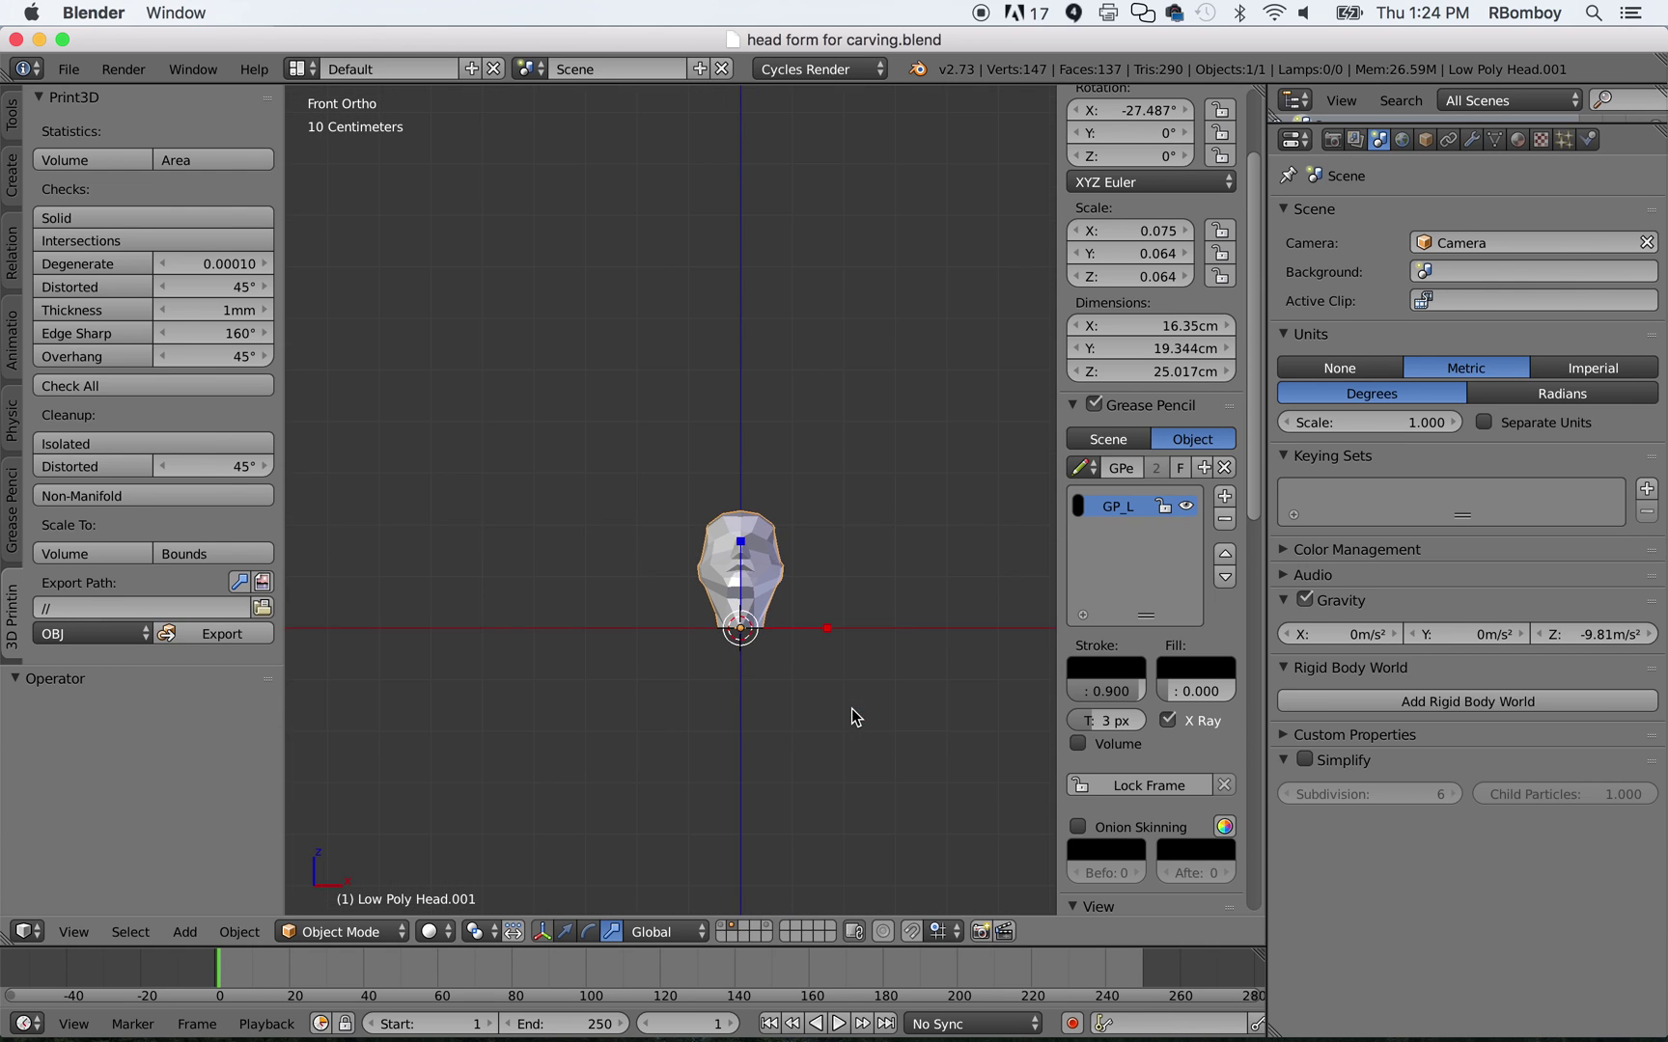
pyautogui.scroll(5, 855, 722)
pyautogui.keyDown('shift'); pyautogui.moveTo(857, 722); pyautogui.dragTo(601, 397, button='middle'); pyautogui.keyUp('shift')
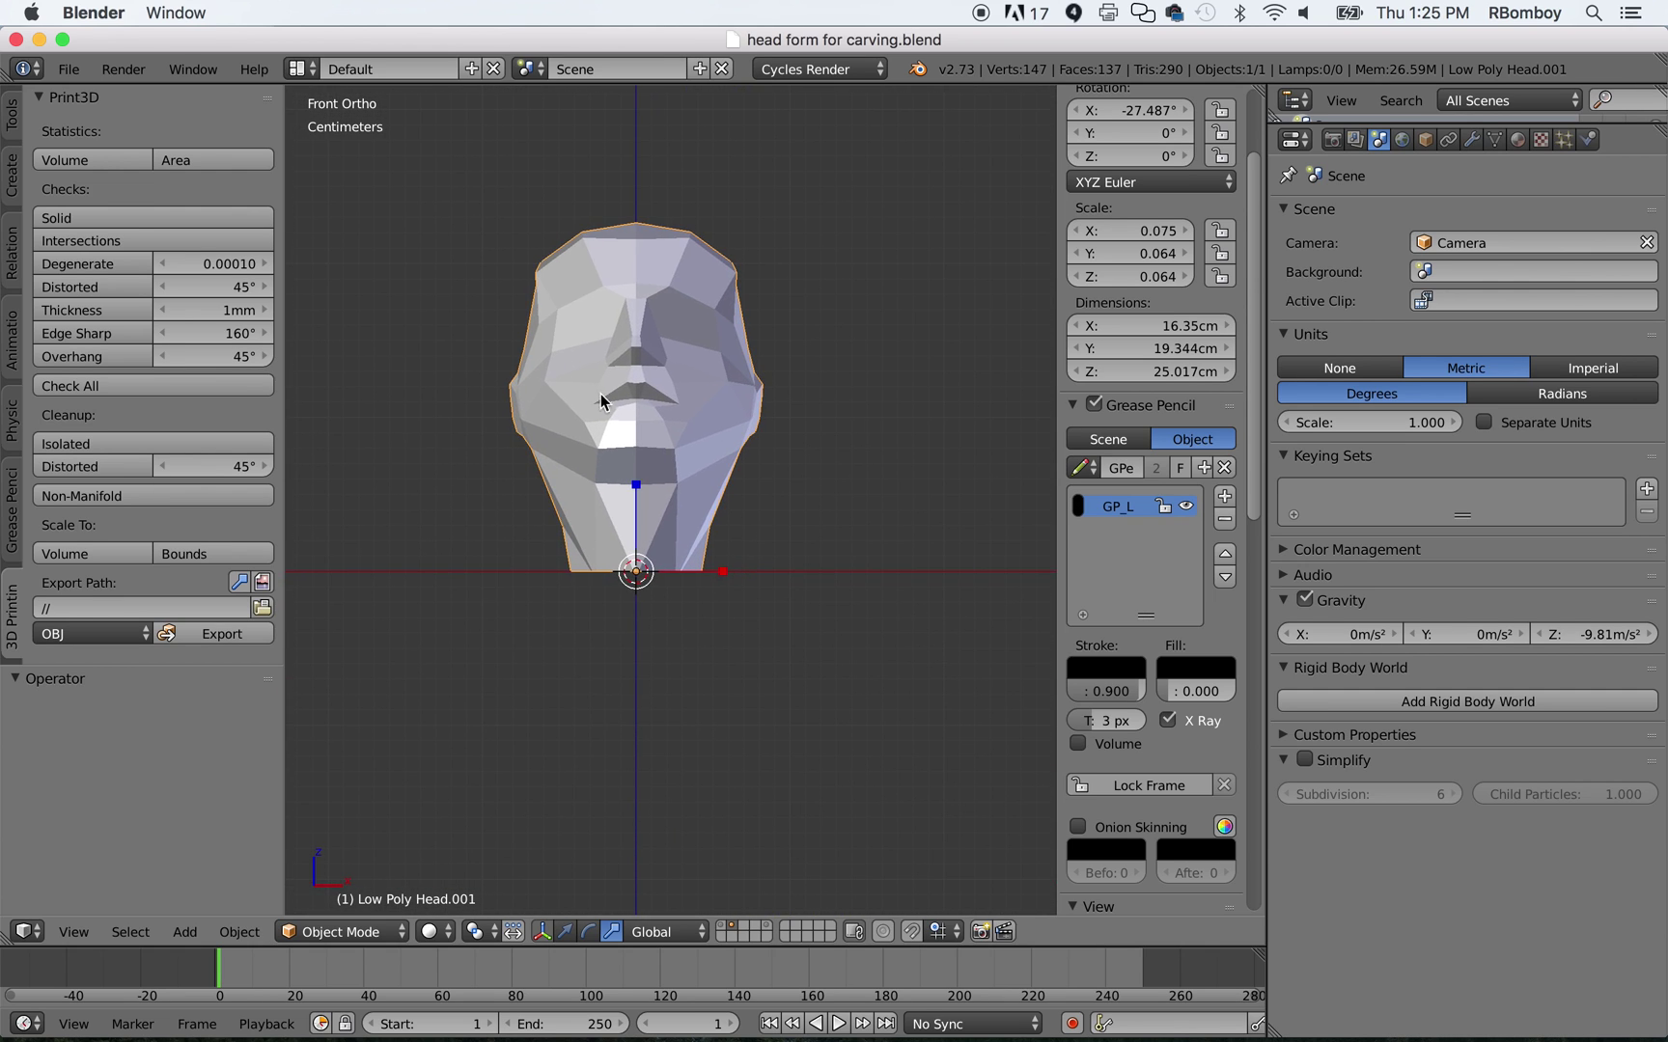
pyautogui.click(283, 432)
pyautogui.moveTo(283, 432); pyautogui.dragTo(231, 434)
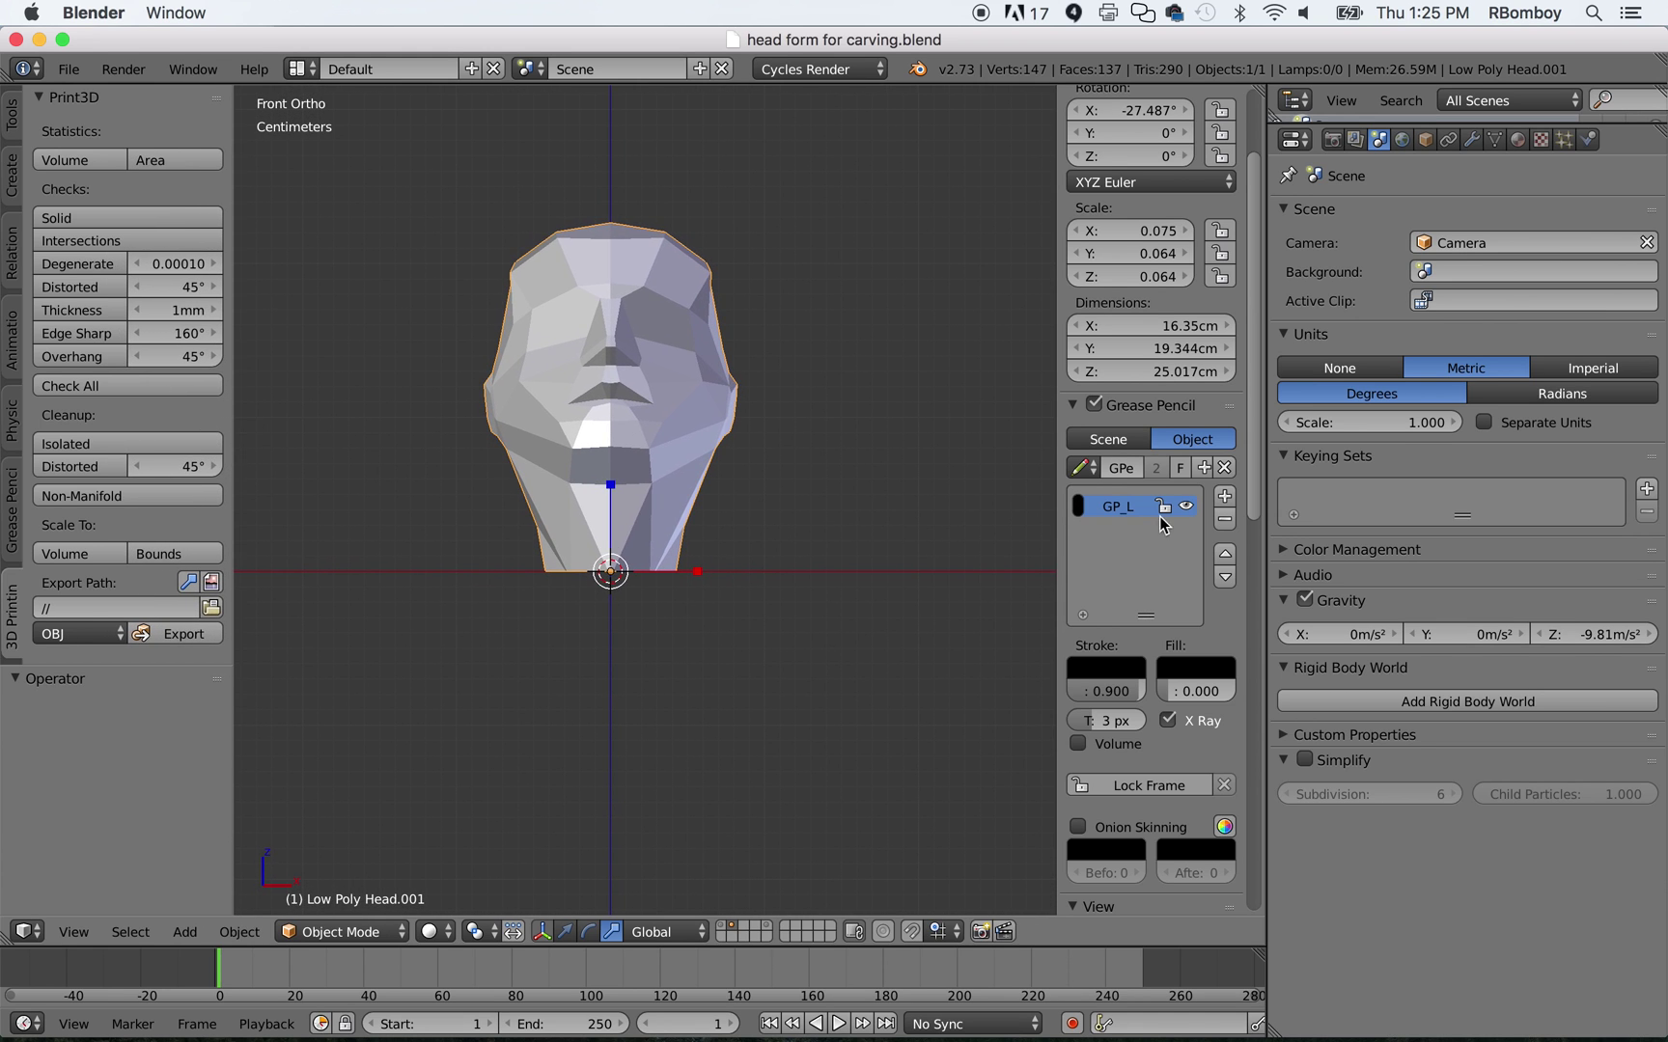
pyautogui.moveTo(1056, 489); pyautogui.dragTo(1250, 497)
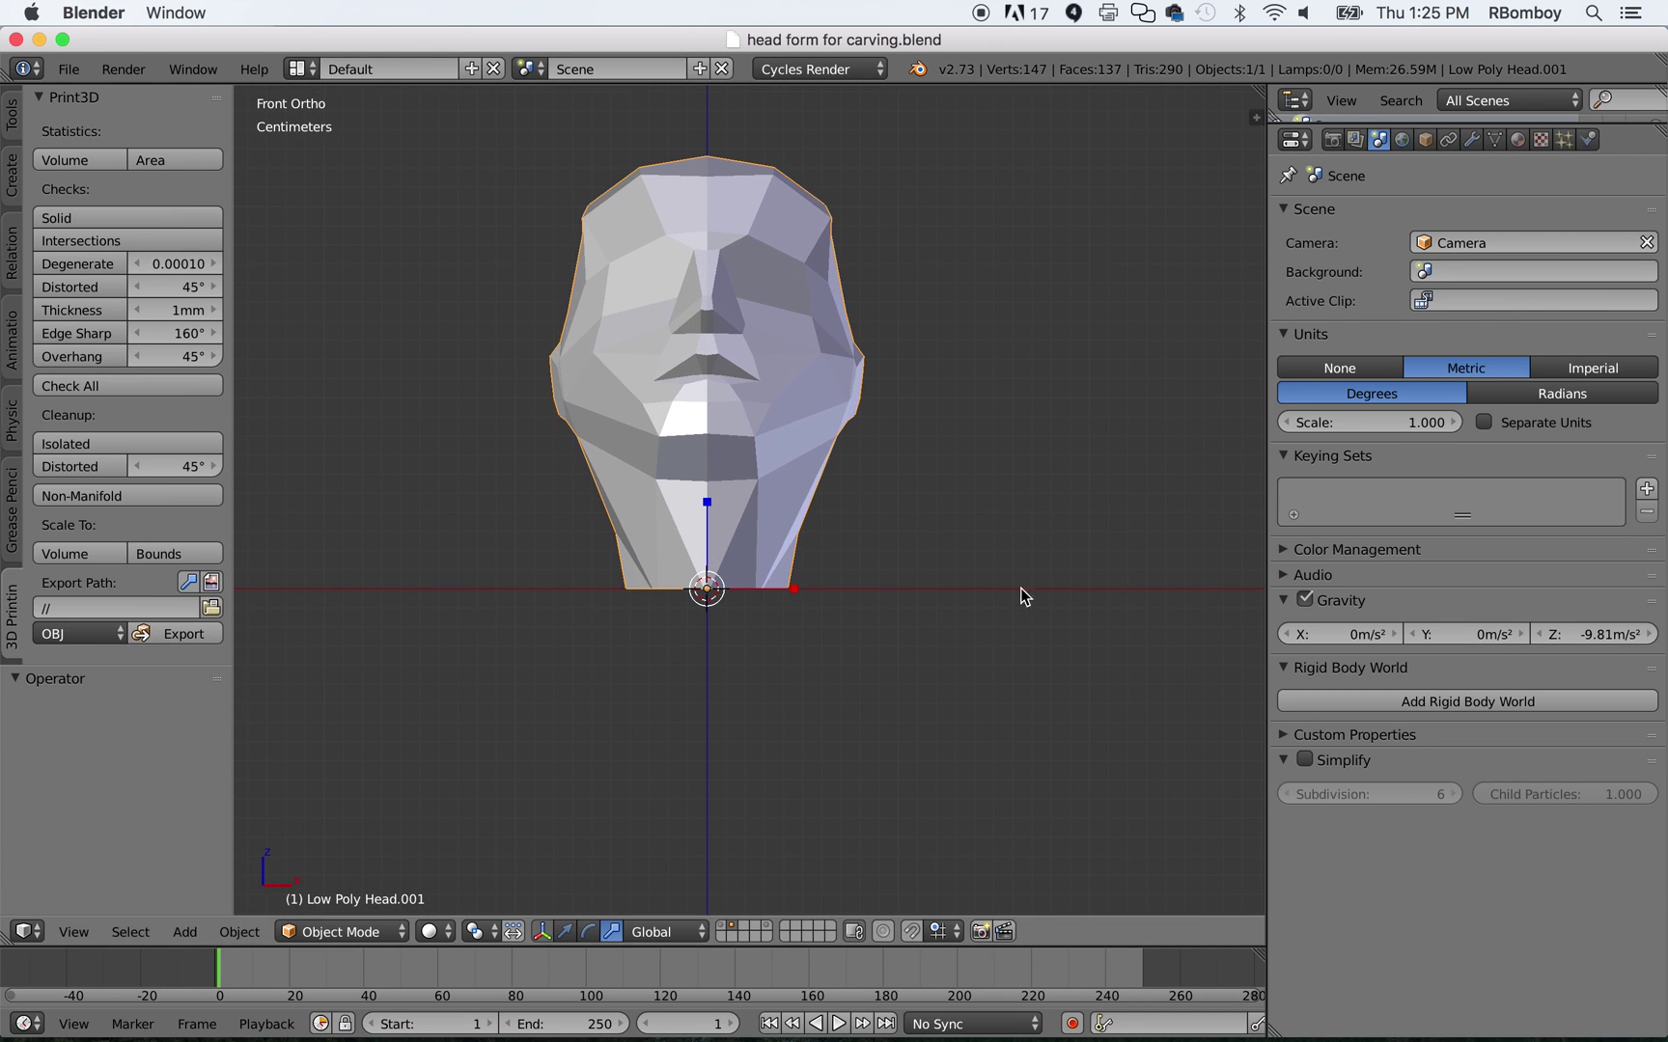
# Inspect the head from the side, front and right views and show the object tools.
pyautogui.moveTo(741, 583); pyautogui.dragTo(893, 611, button='middle')
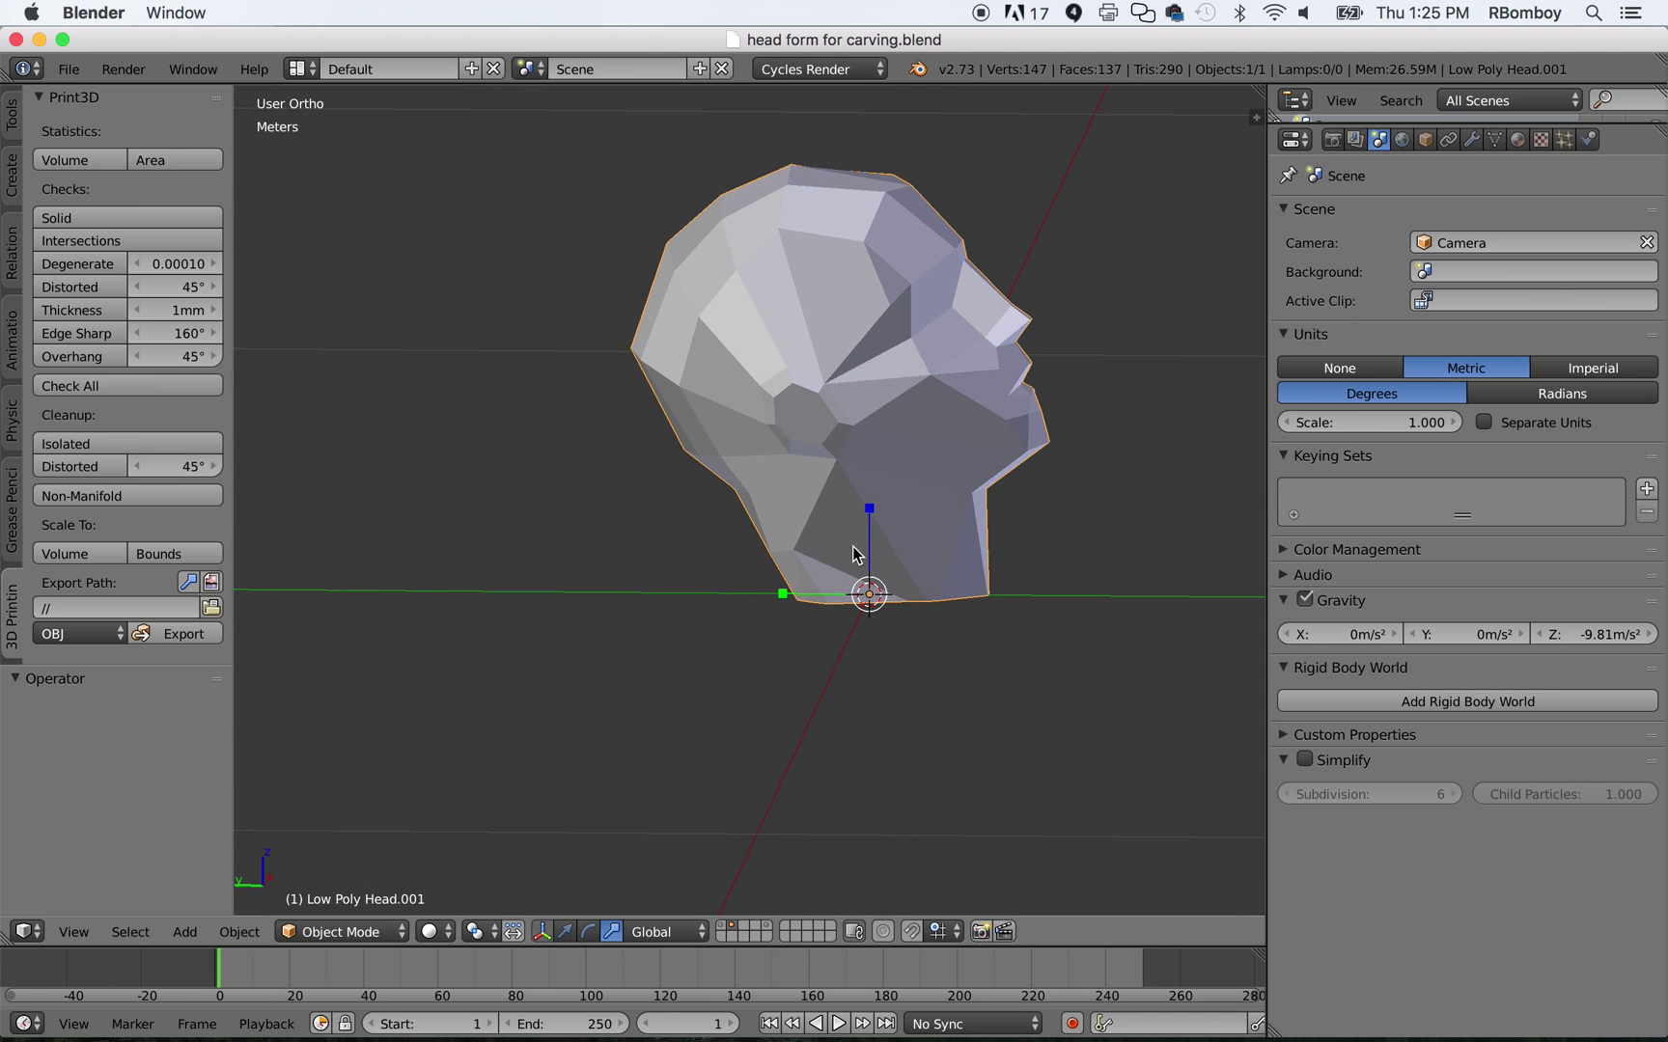
pyautogui.press('KP_1')
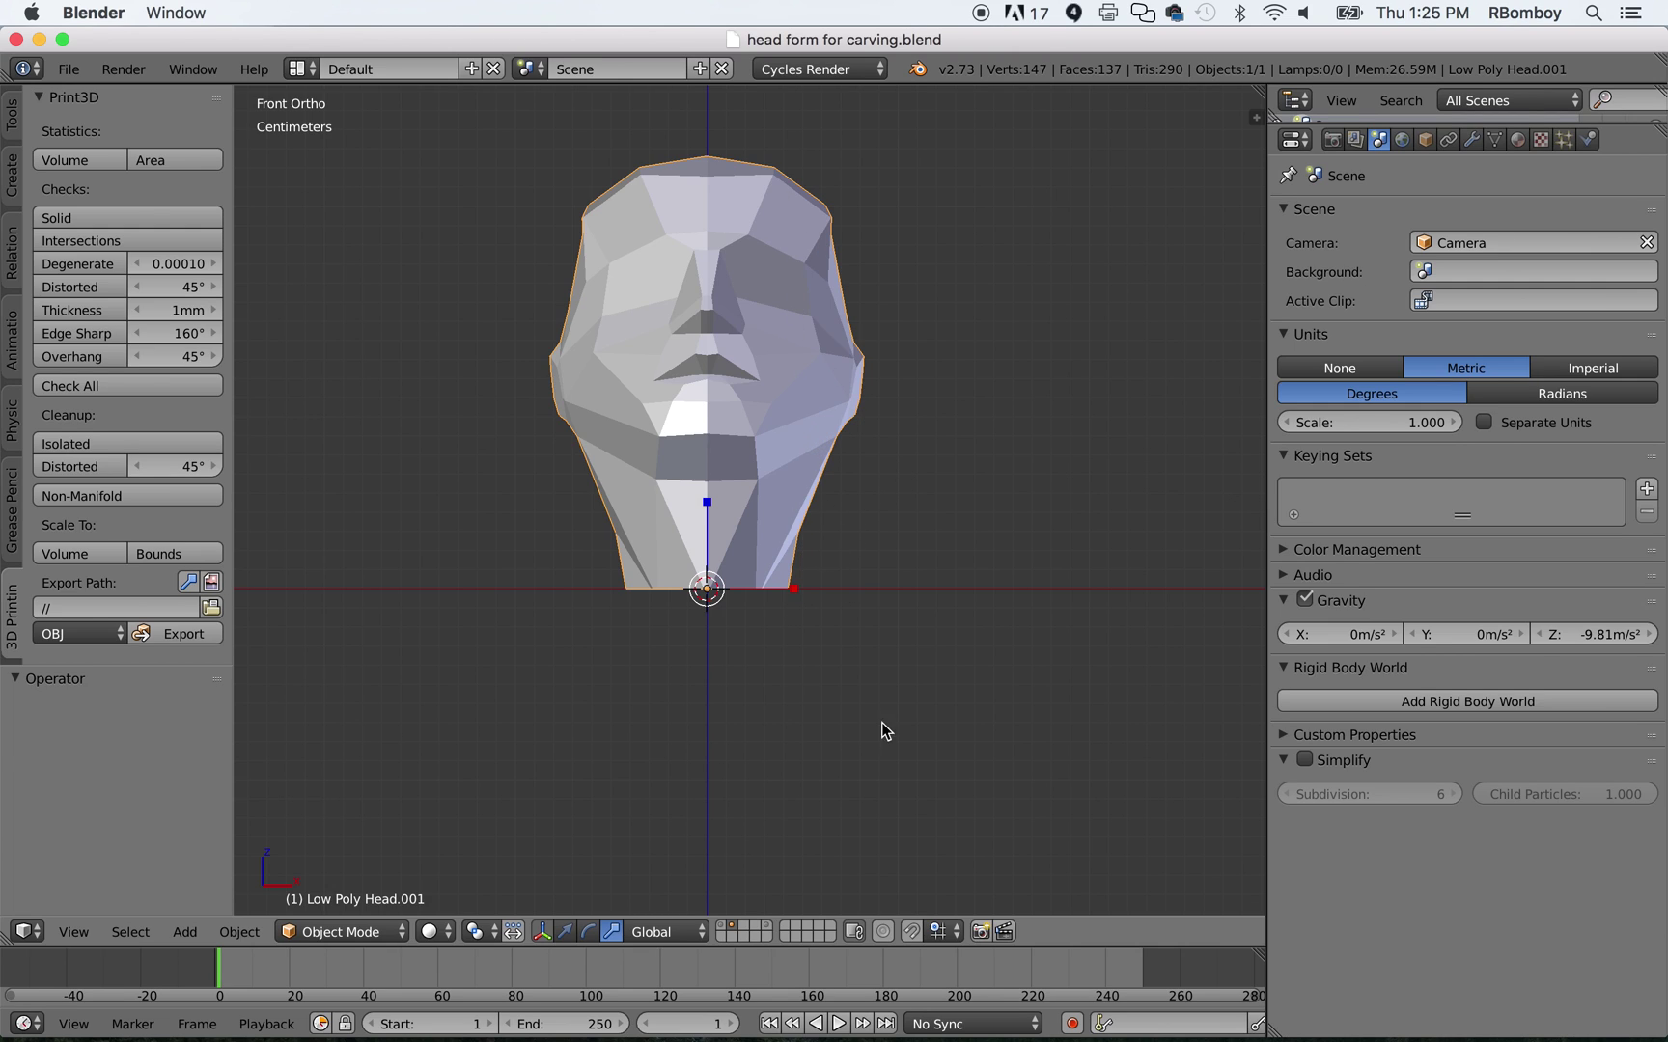
pyautogui.press('KP_3')
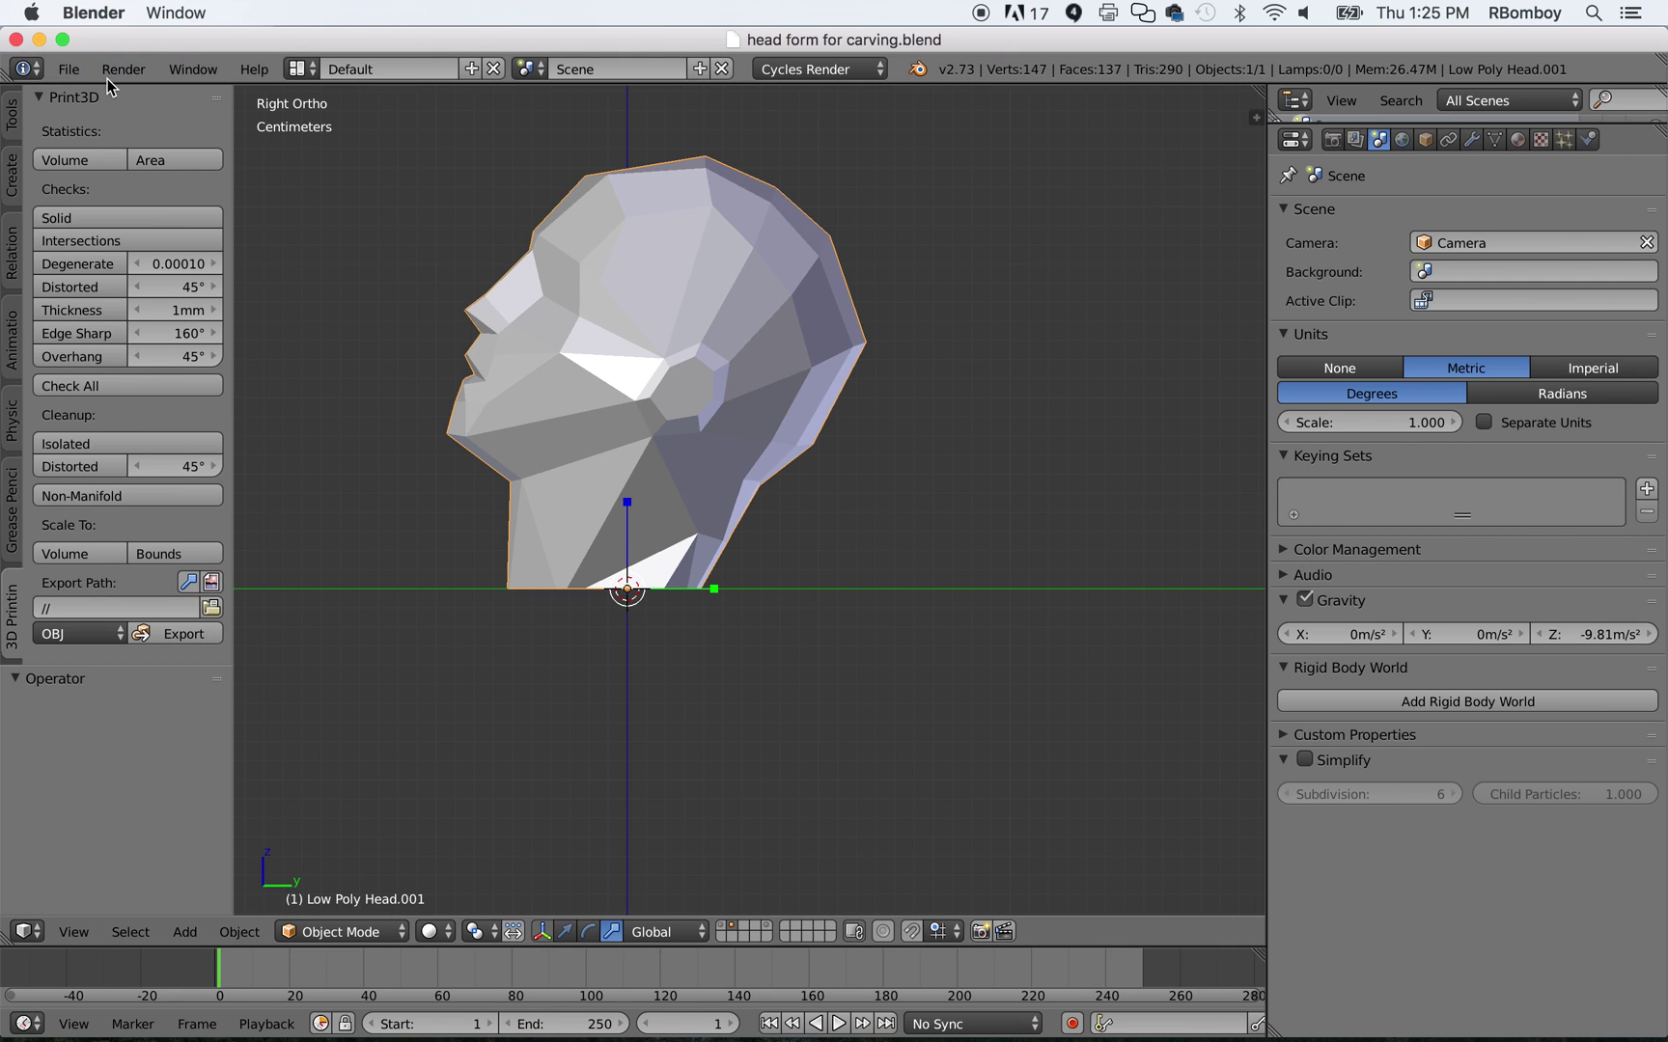
pyautogui.click(12, 116)
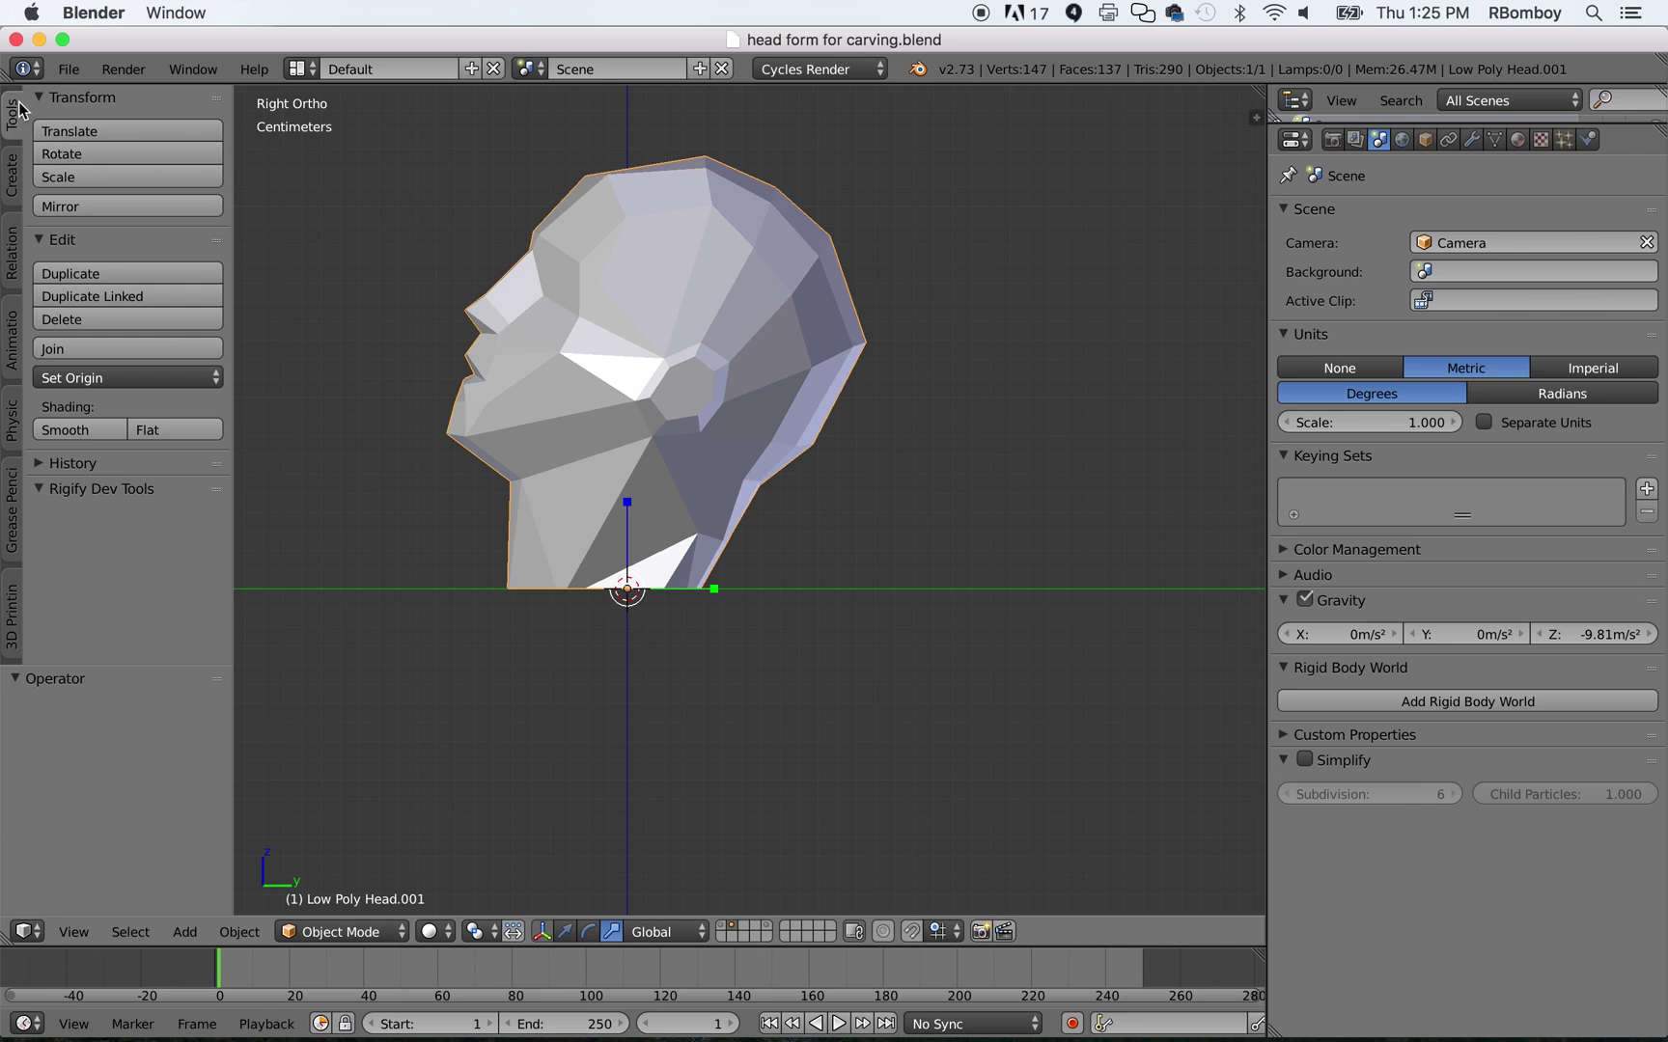
# Browse the Create, Relations and Animation shelf tabs, then open File > User Preferences.
pyautogui.click(14, 198)
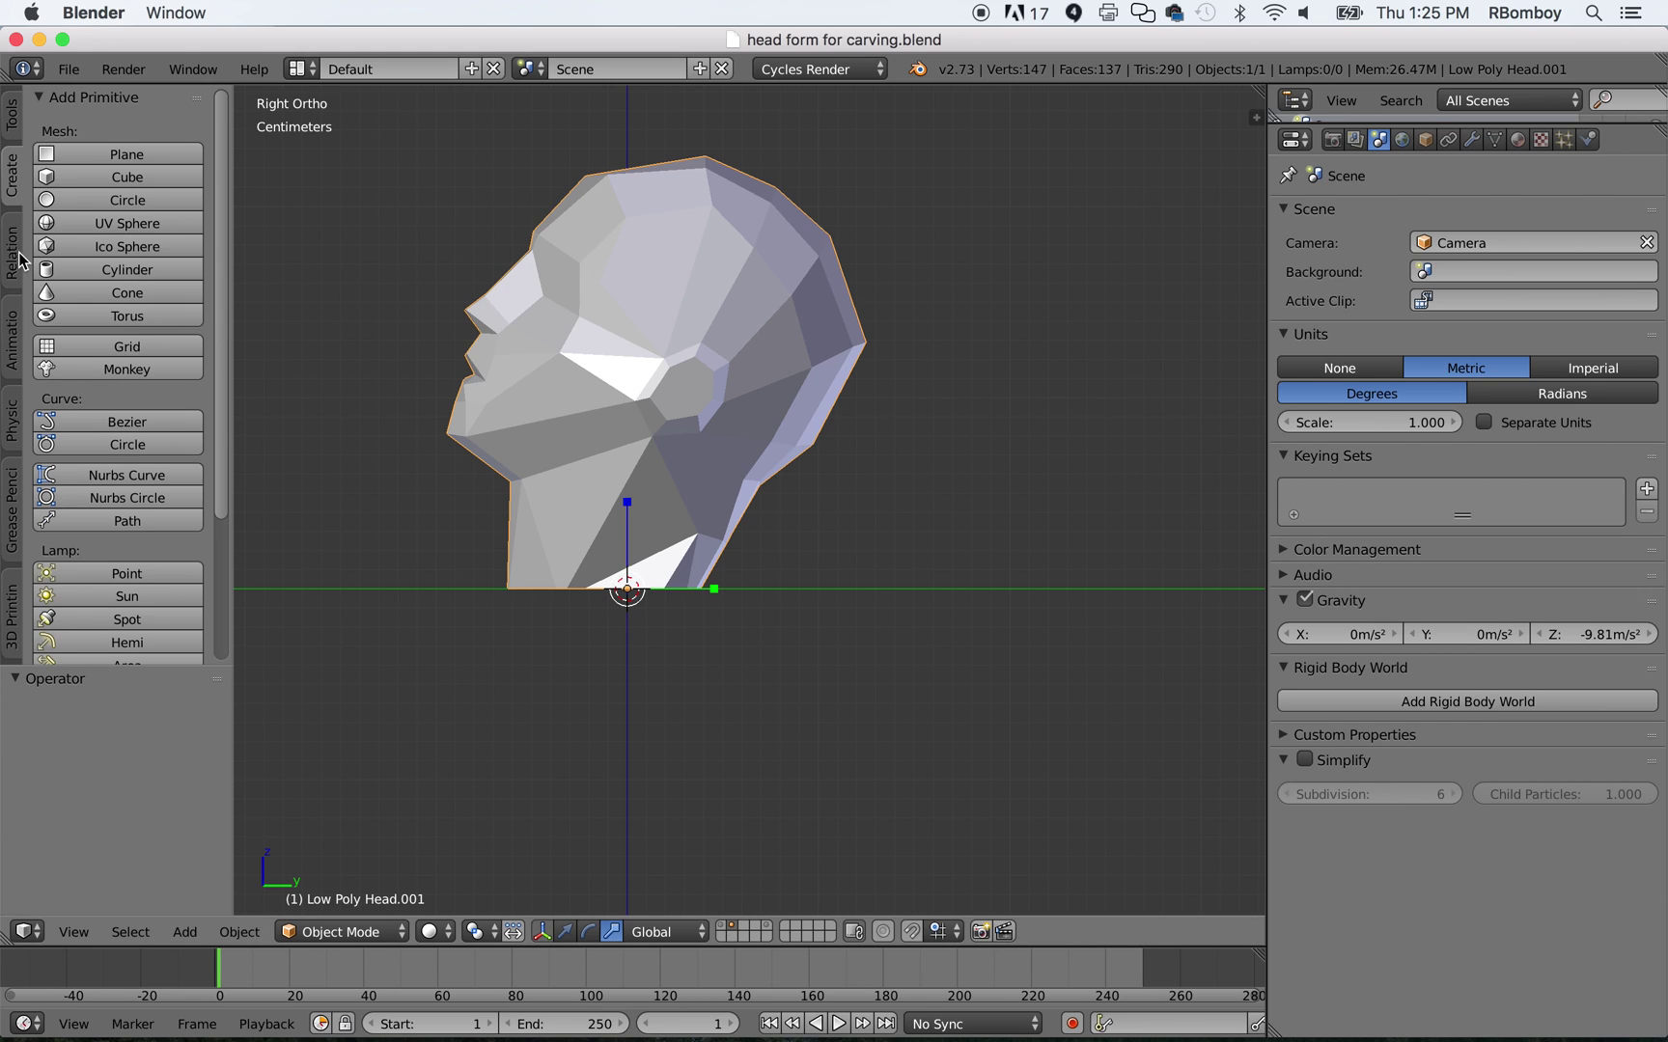
pyautogui.click(19, 259)
pyautogui.click(14, 343)
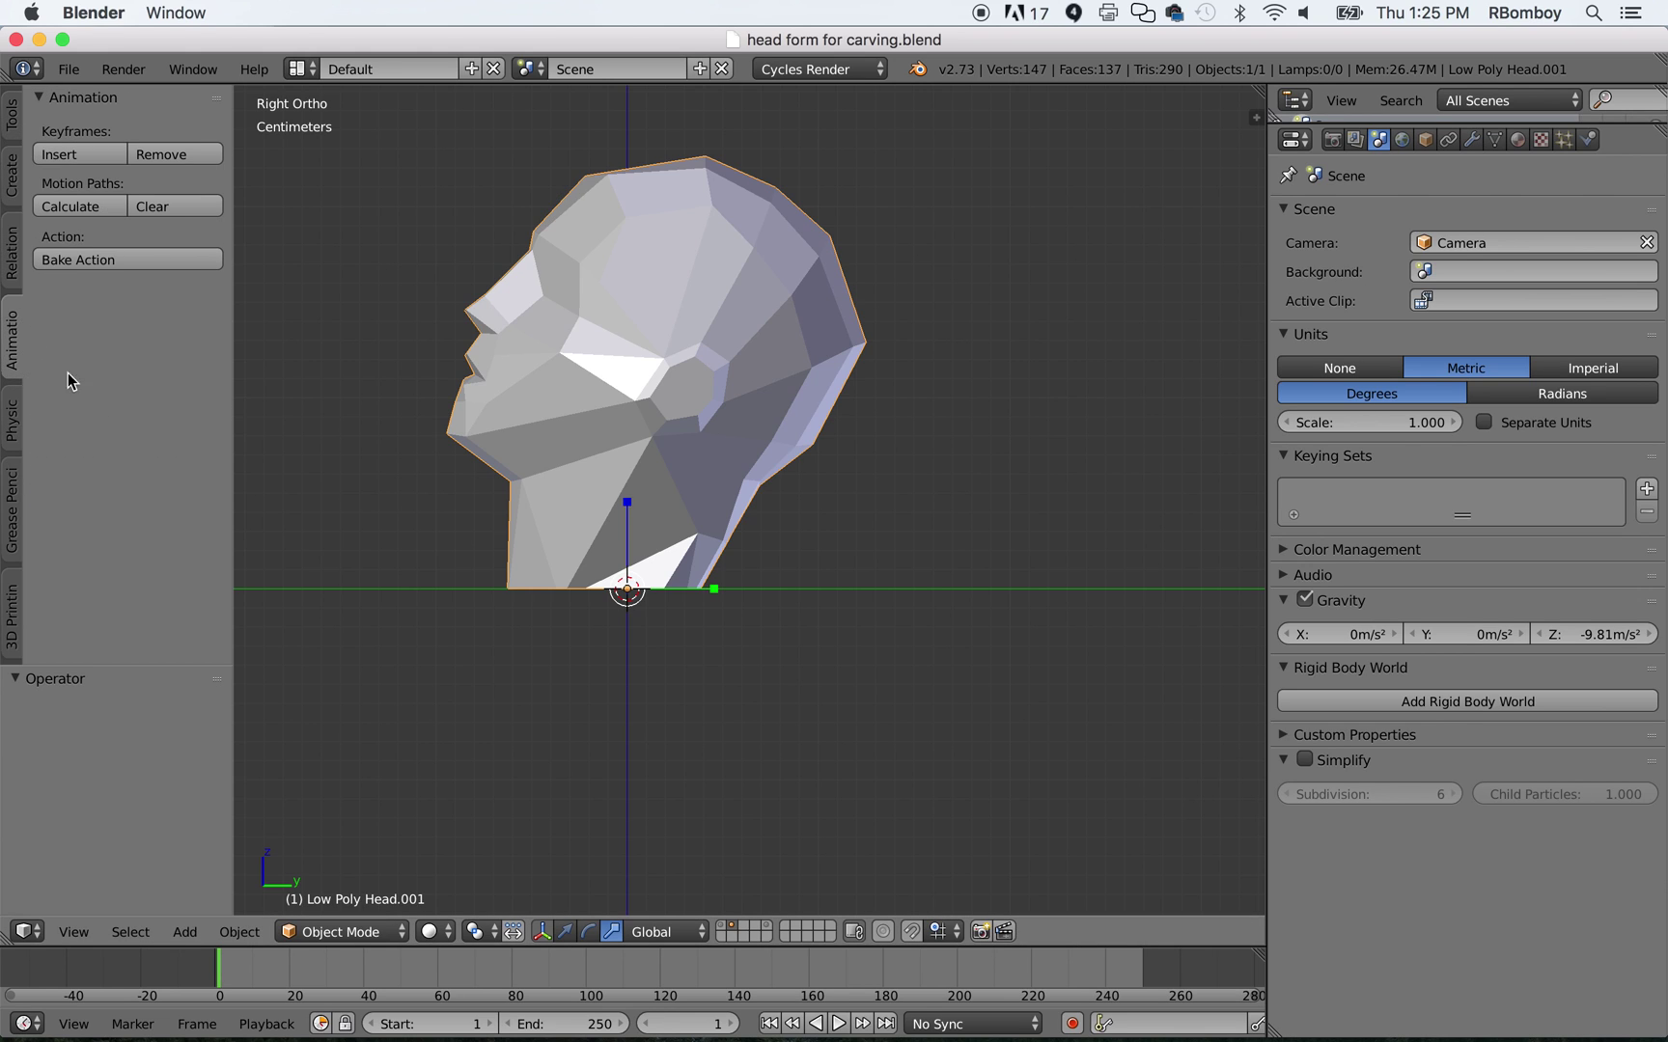
pyautogui.click(11, 116)
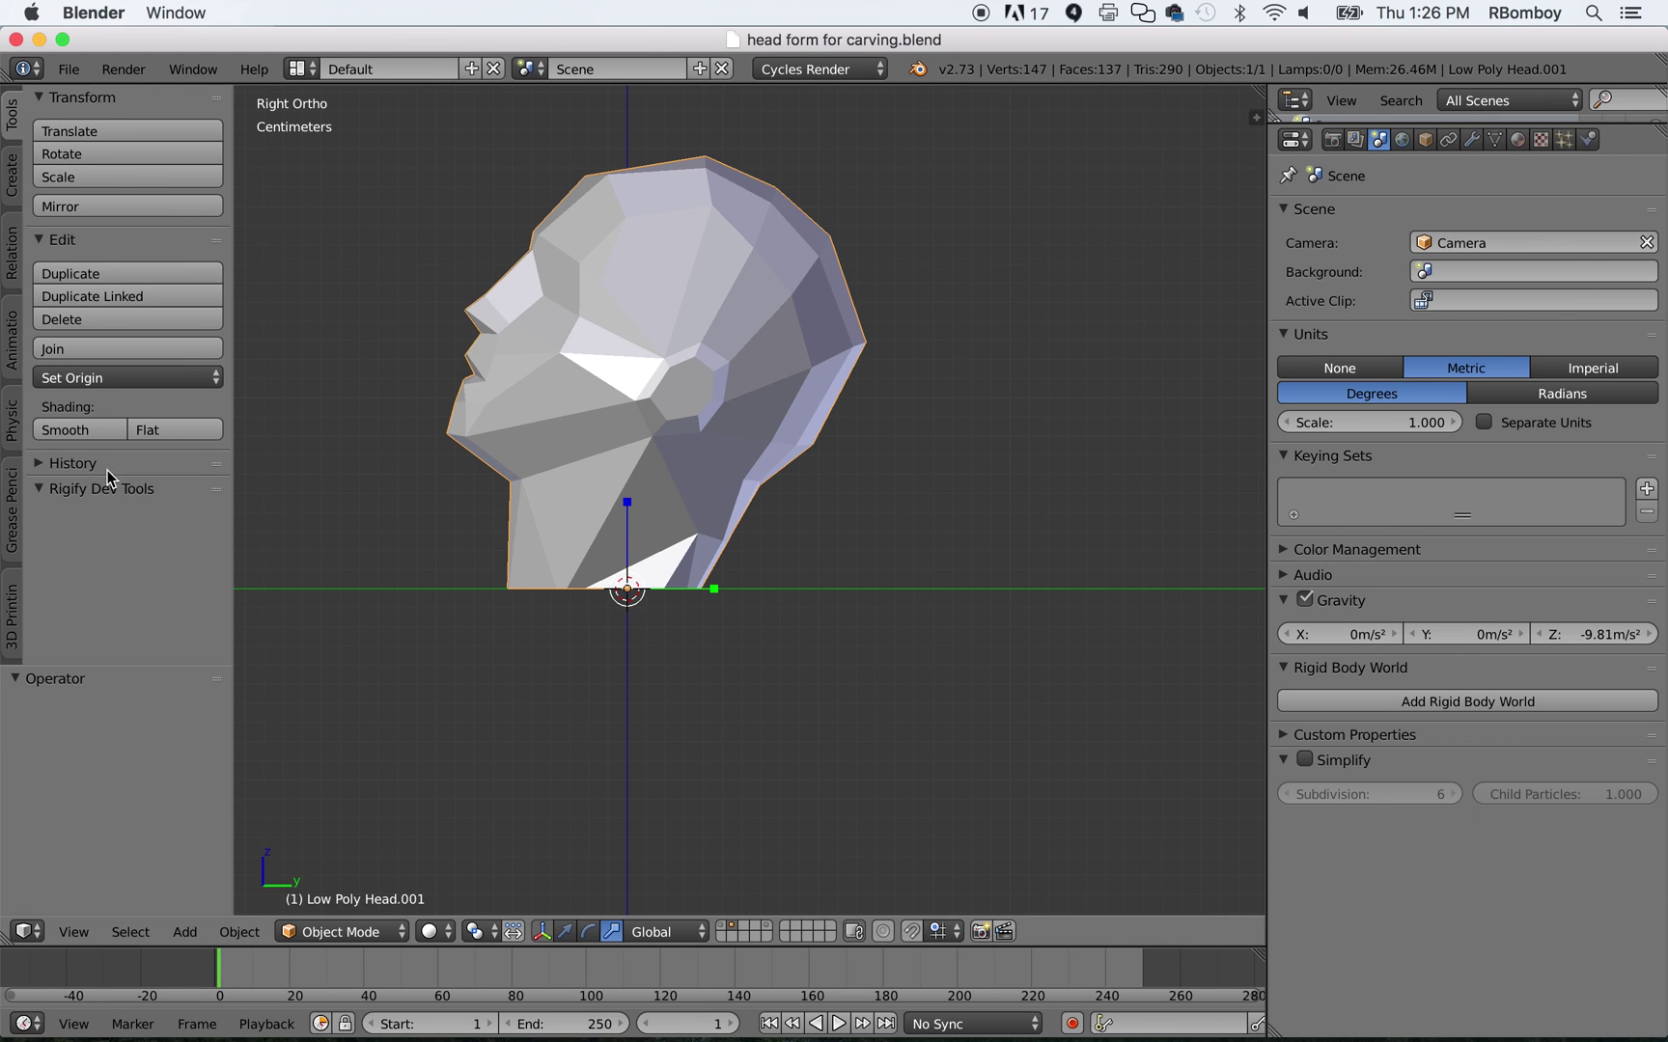
pyautogui.click(69, 68)
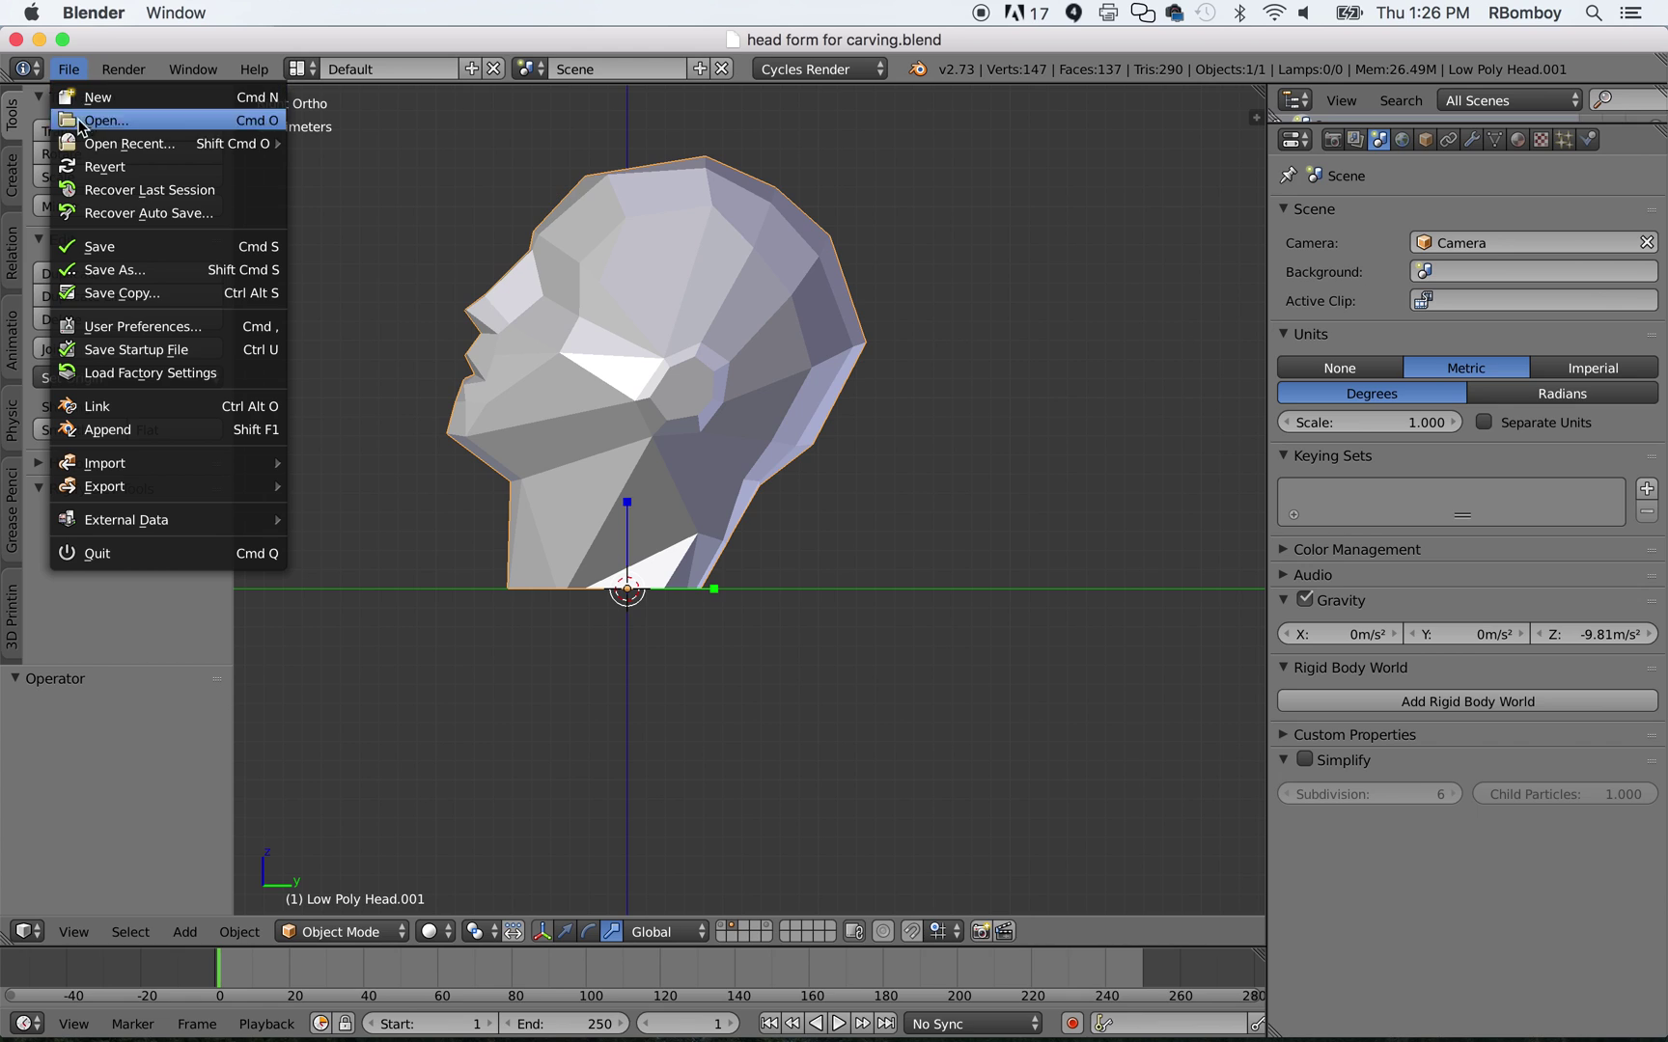
pyautogui.click(125, 328)
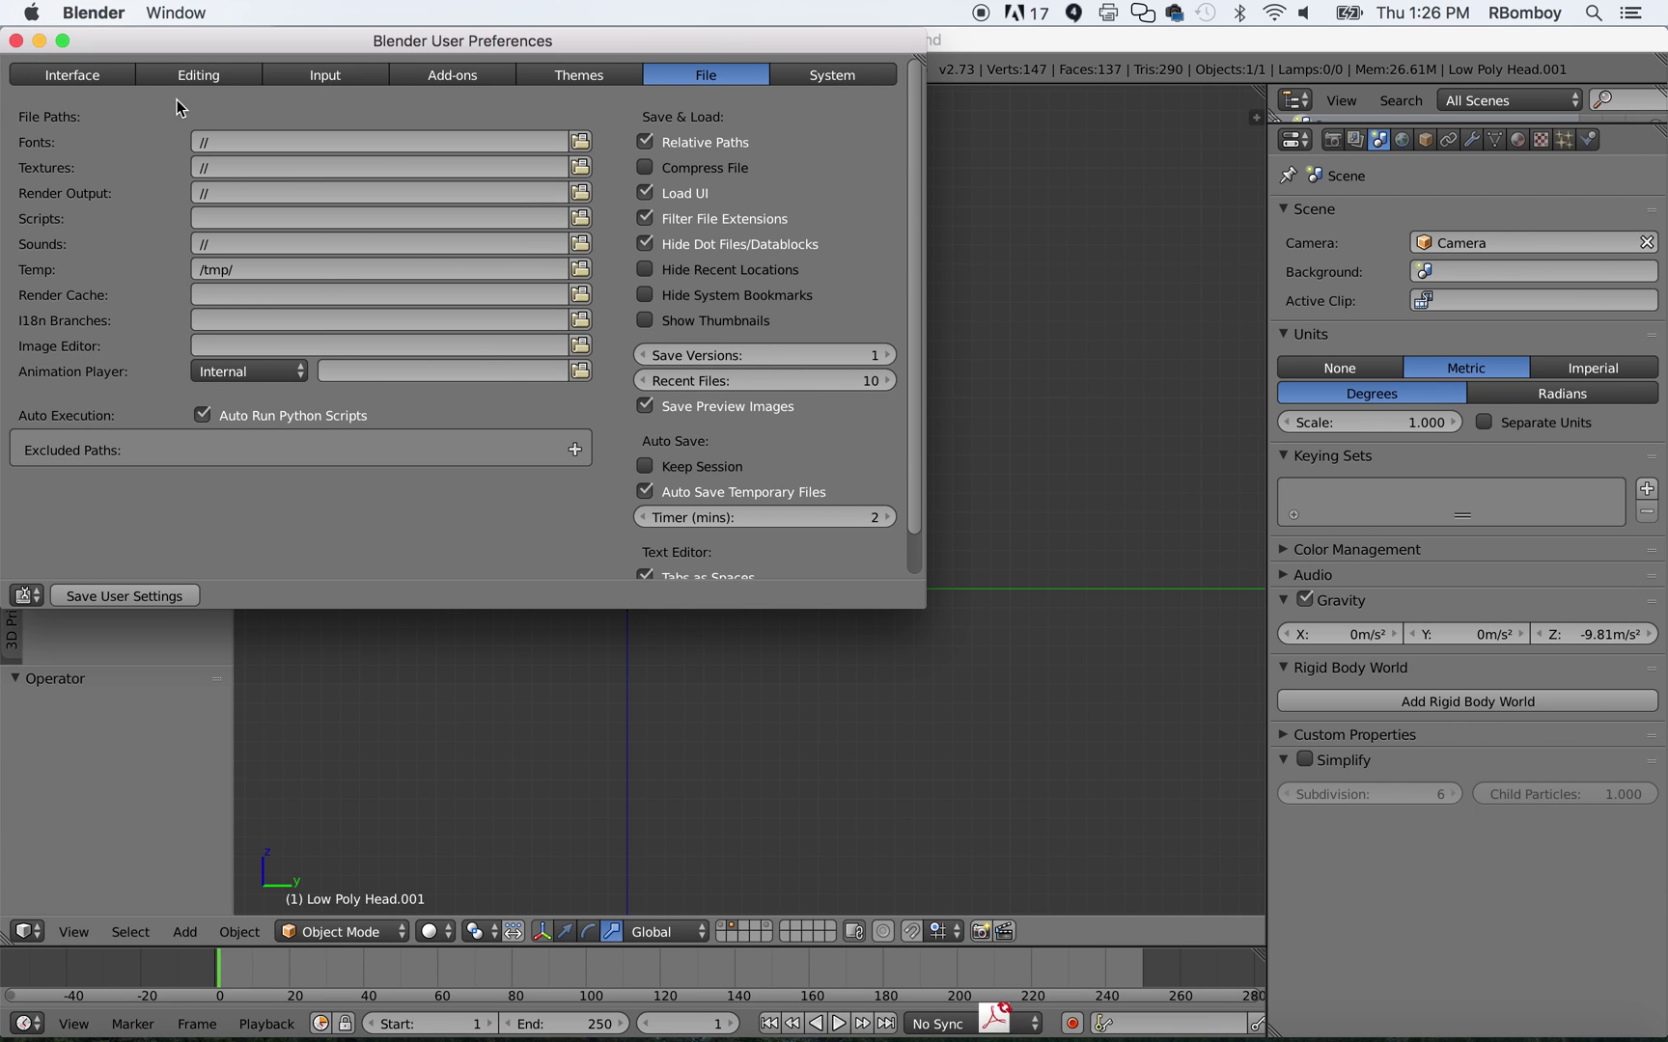
# Search add-ons for 'prin', enable Mesh: 3D Print Toolbox, save user settings and close preferences.
pyautogui.click(470, 80)
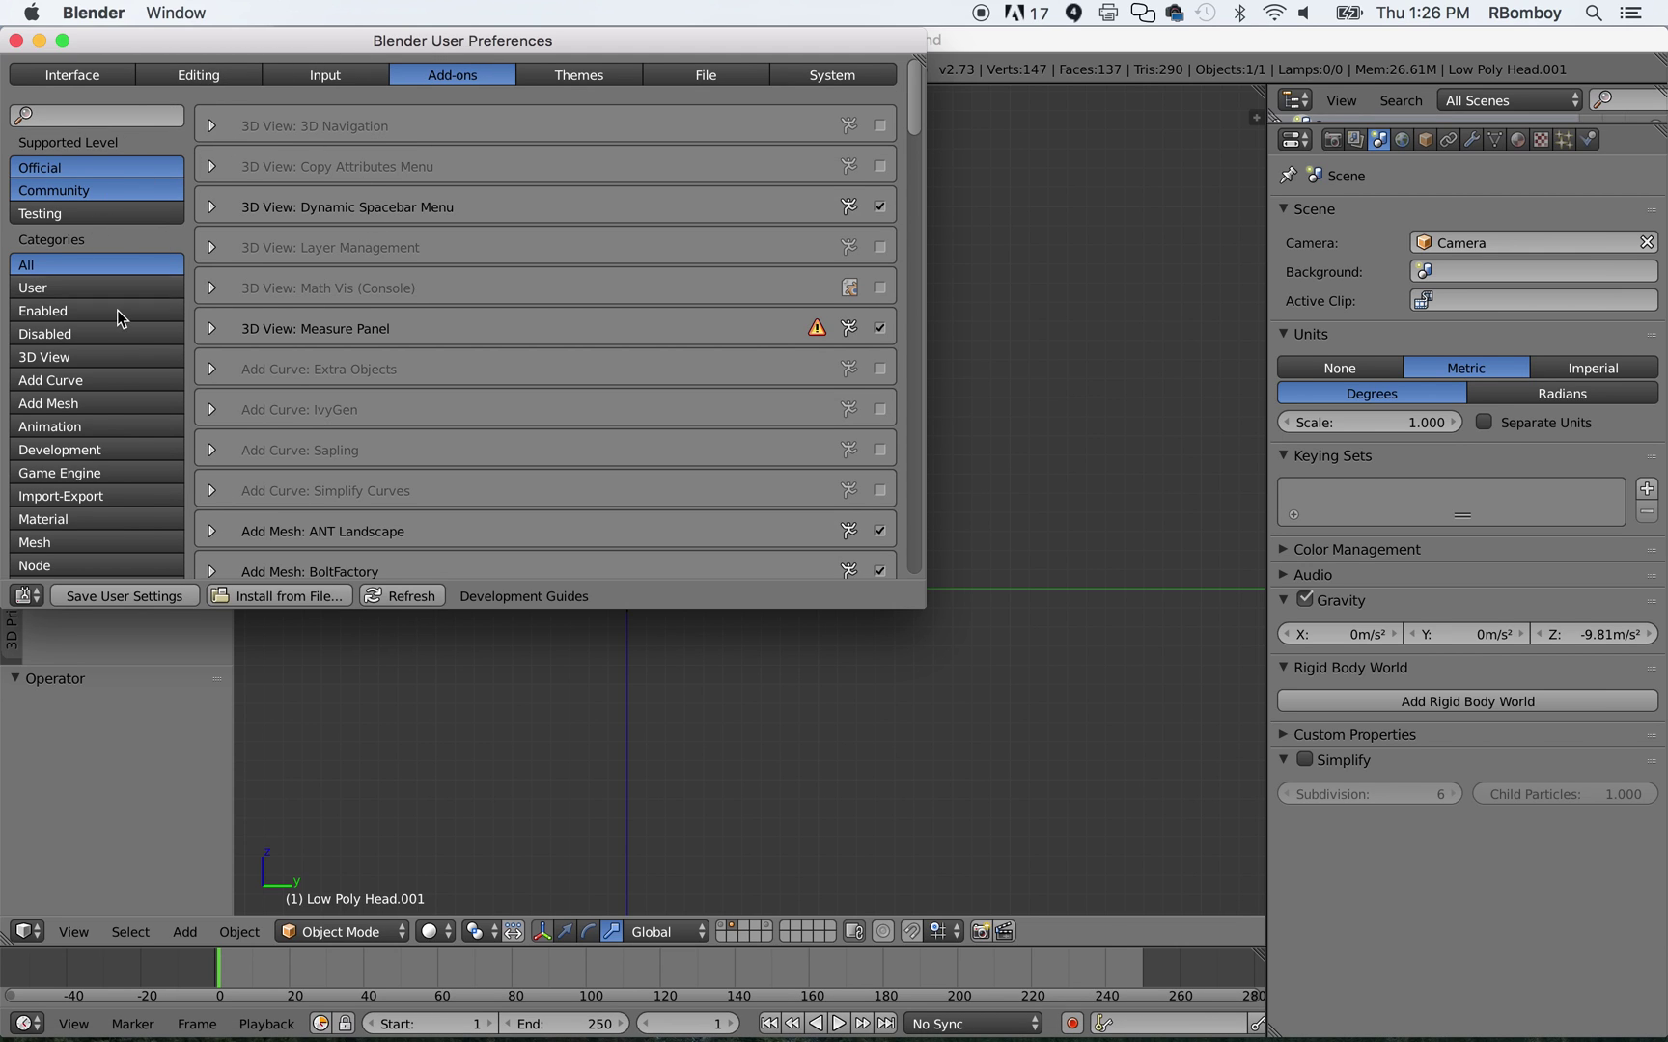
pyautogui.click(71, 114)
pyautogui.write('print')
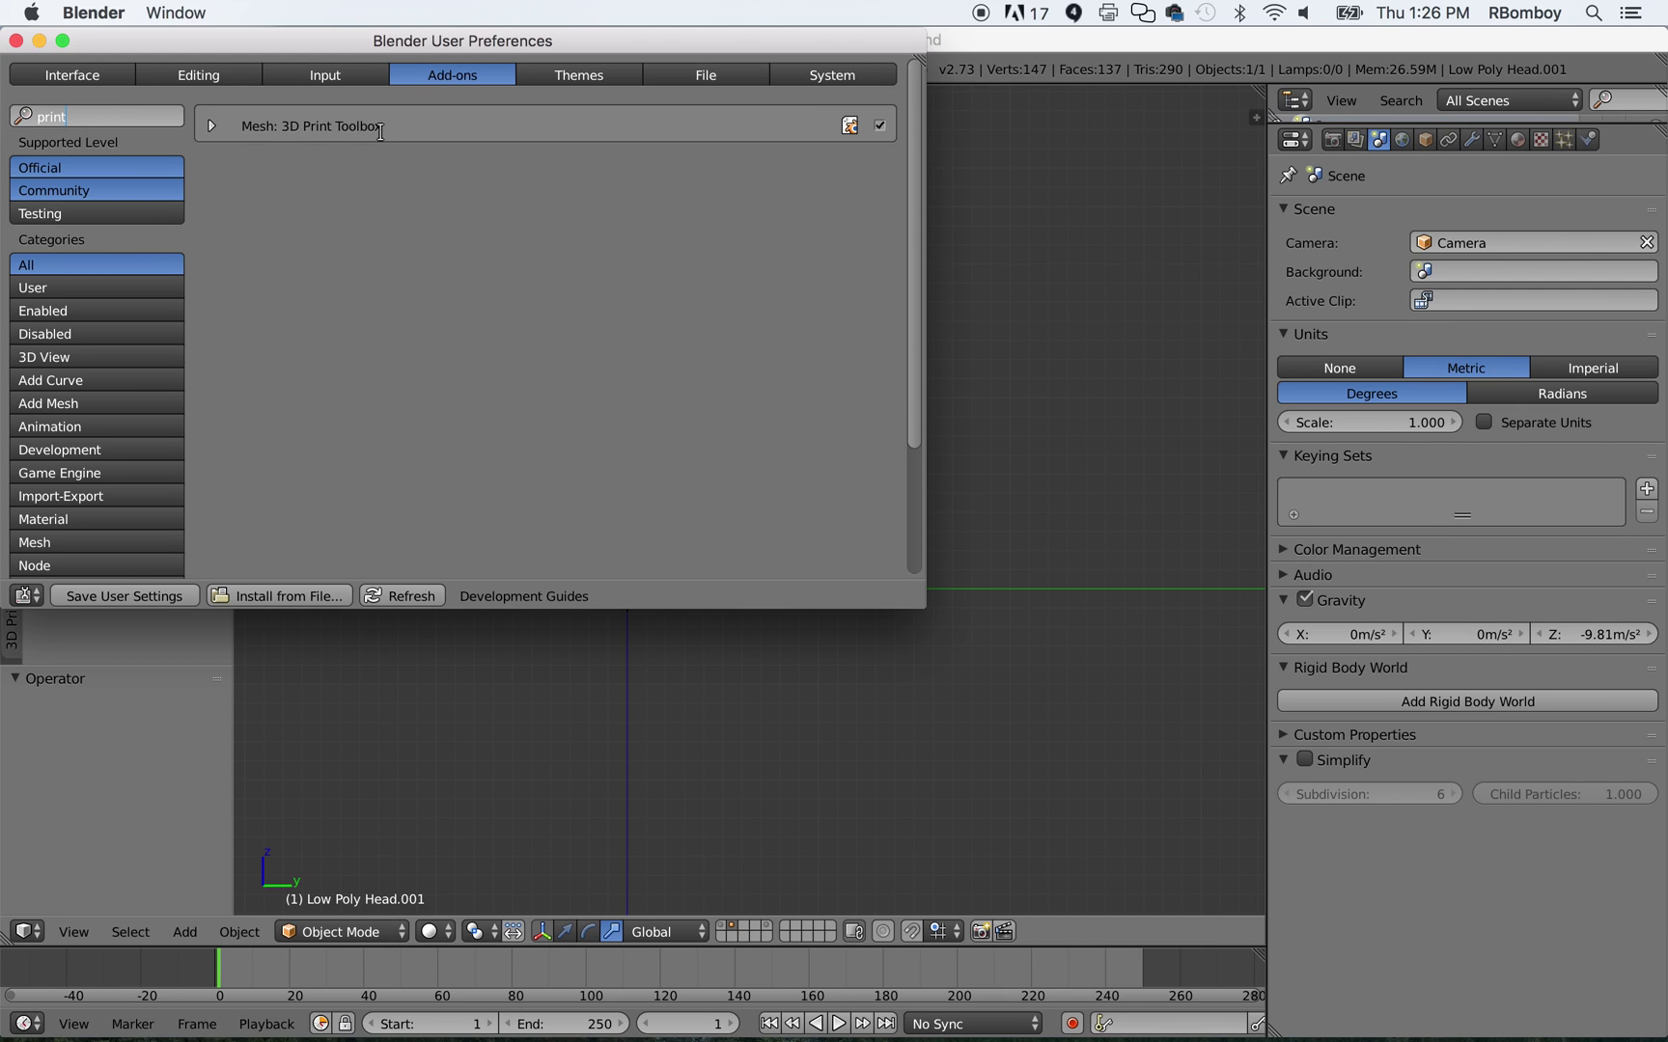
pyautogui.click(880, 126)
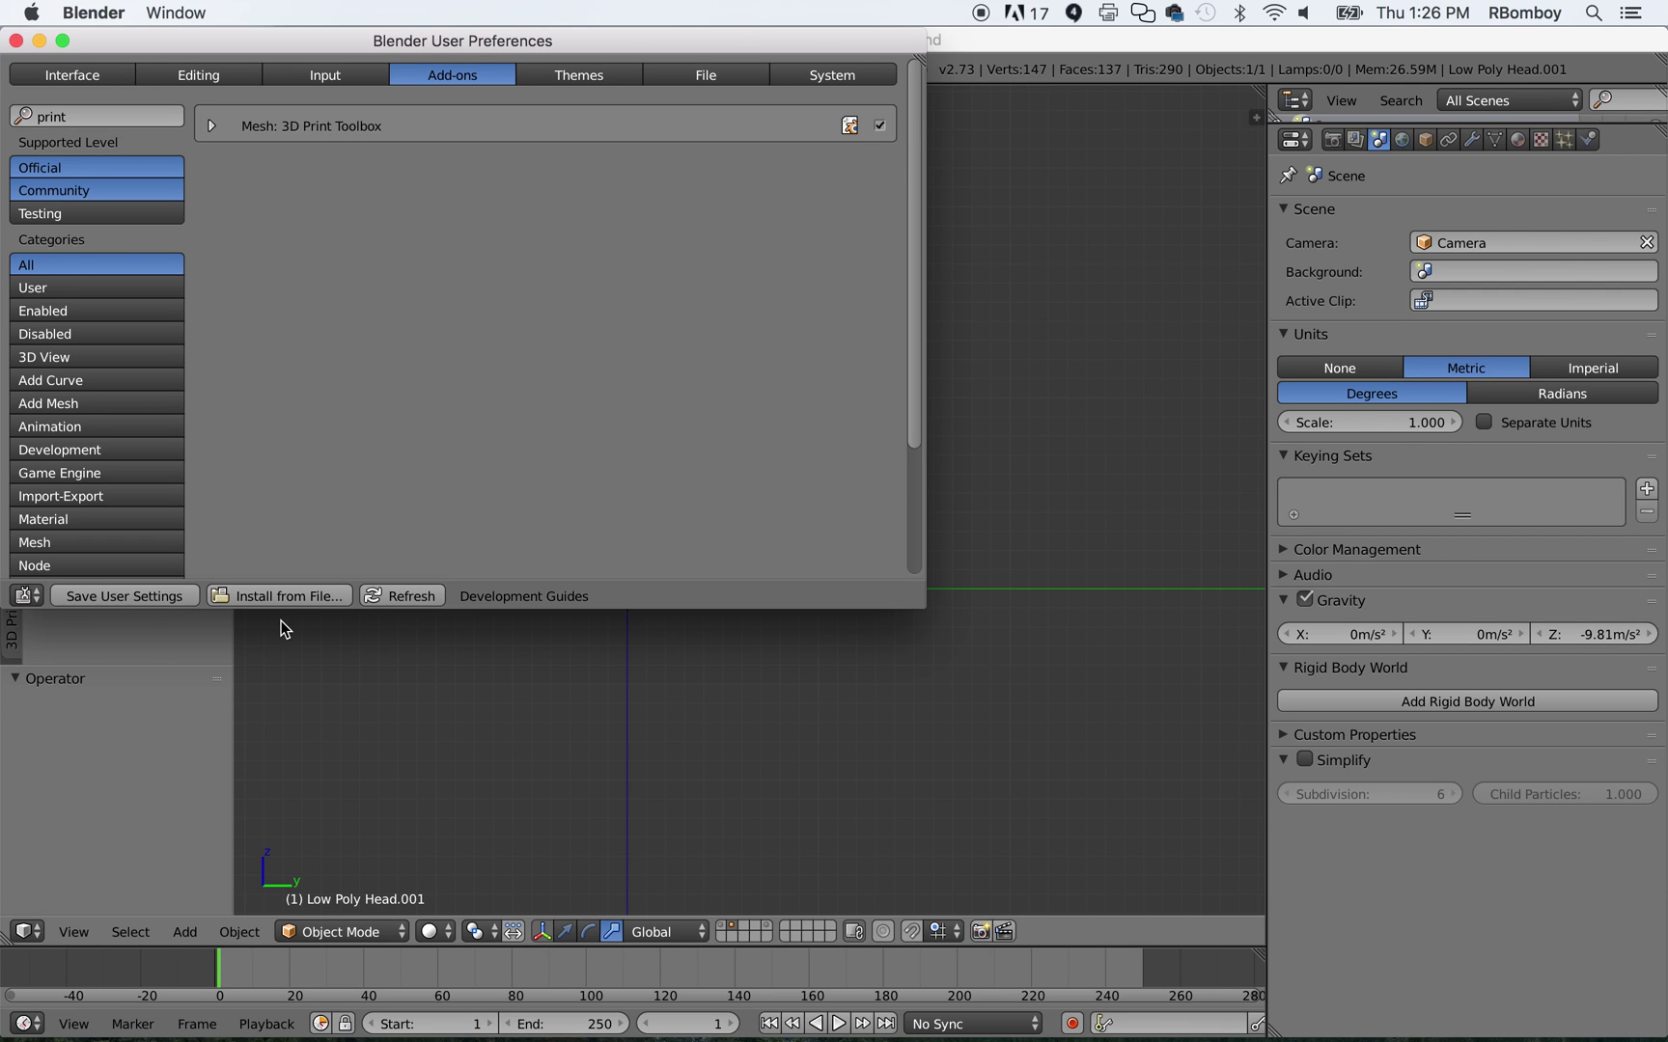
pyautogui.click(120, 599)
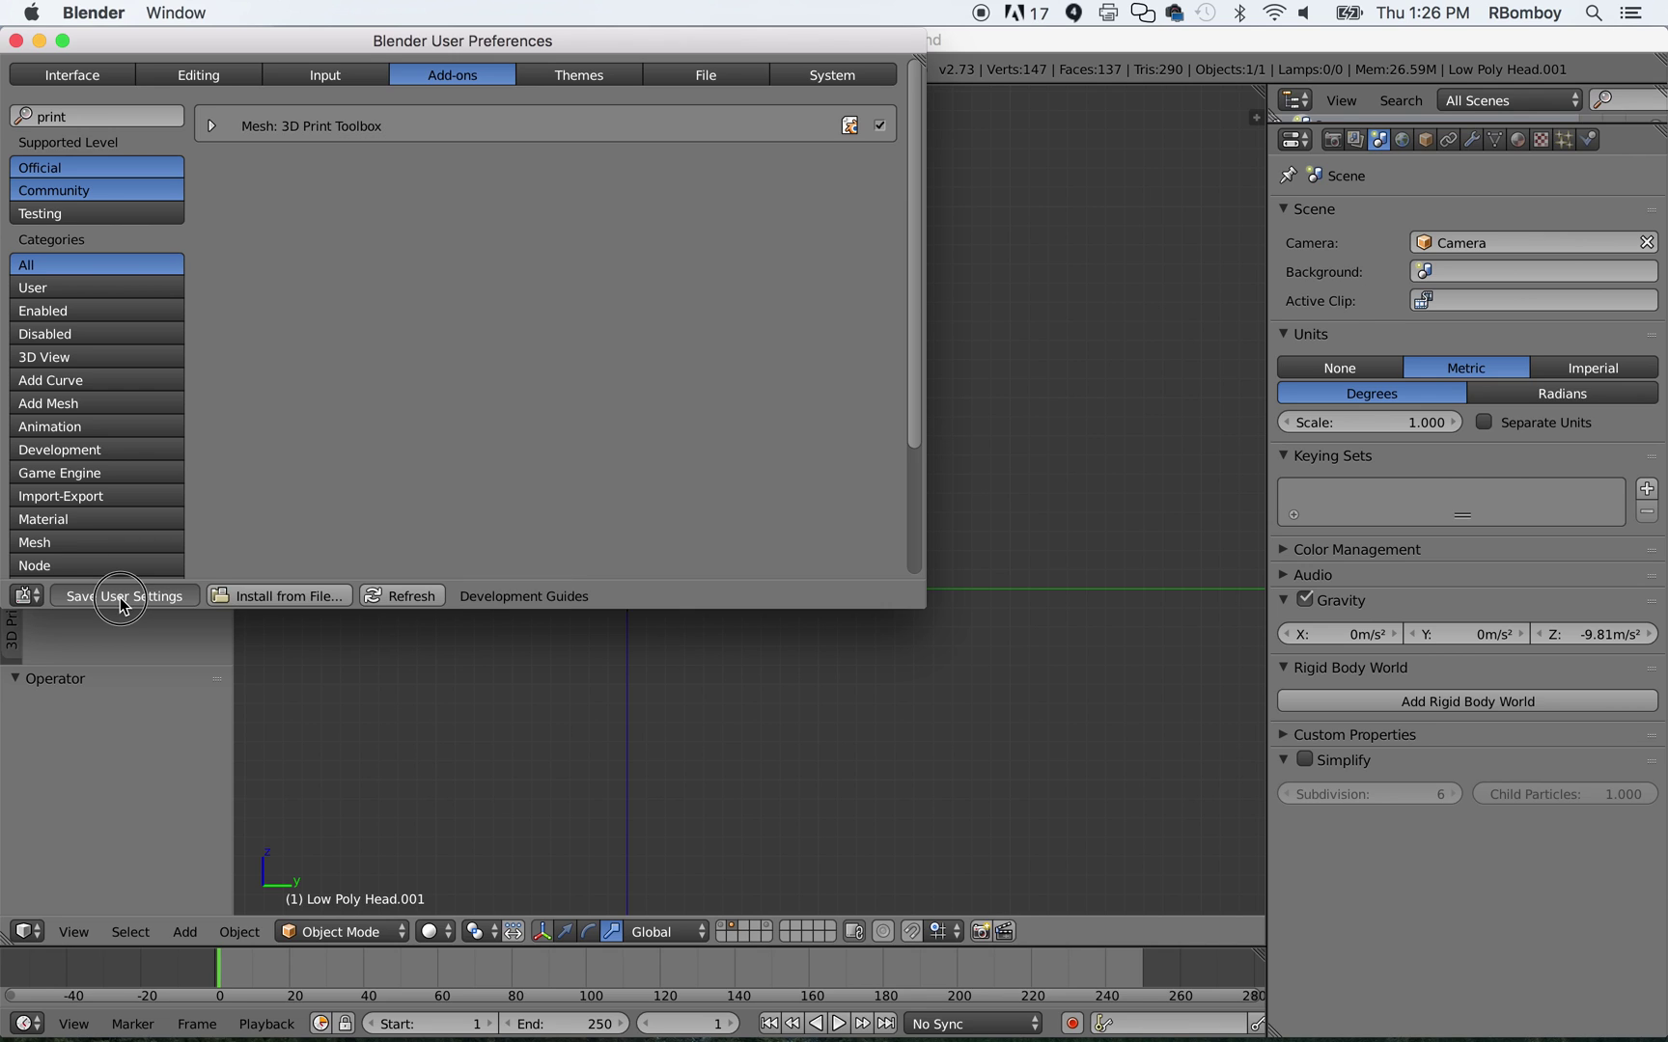
pyautogui.click(16, 41)
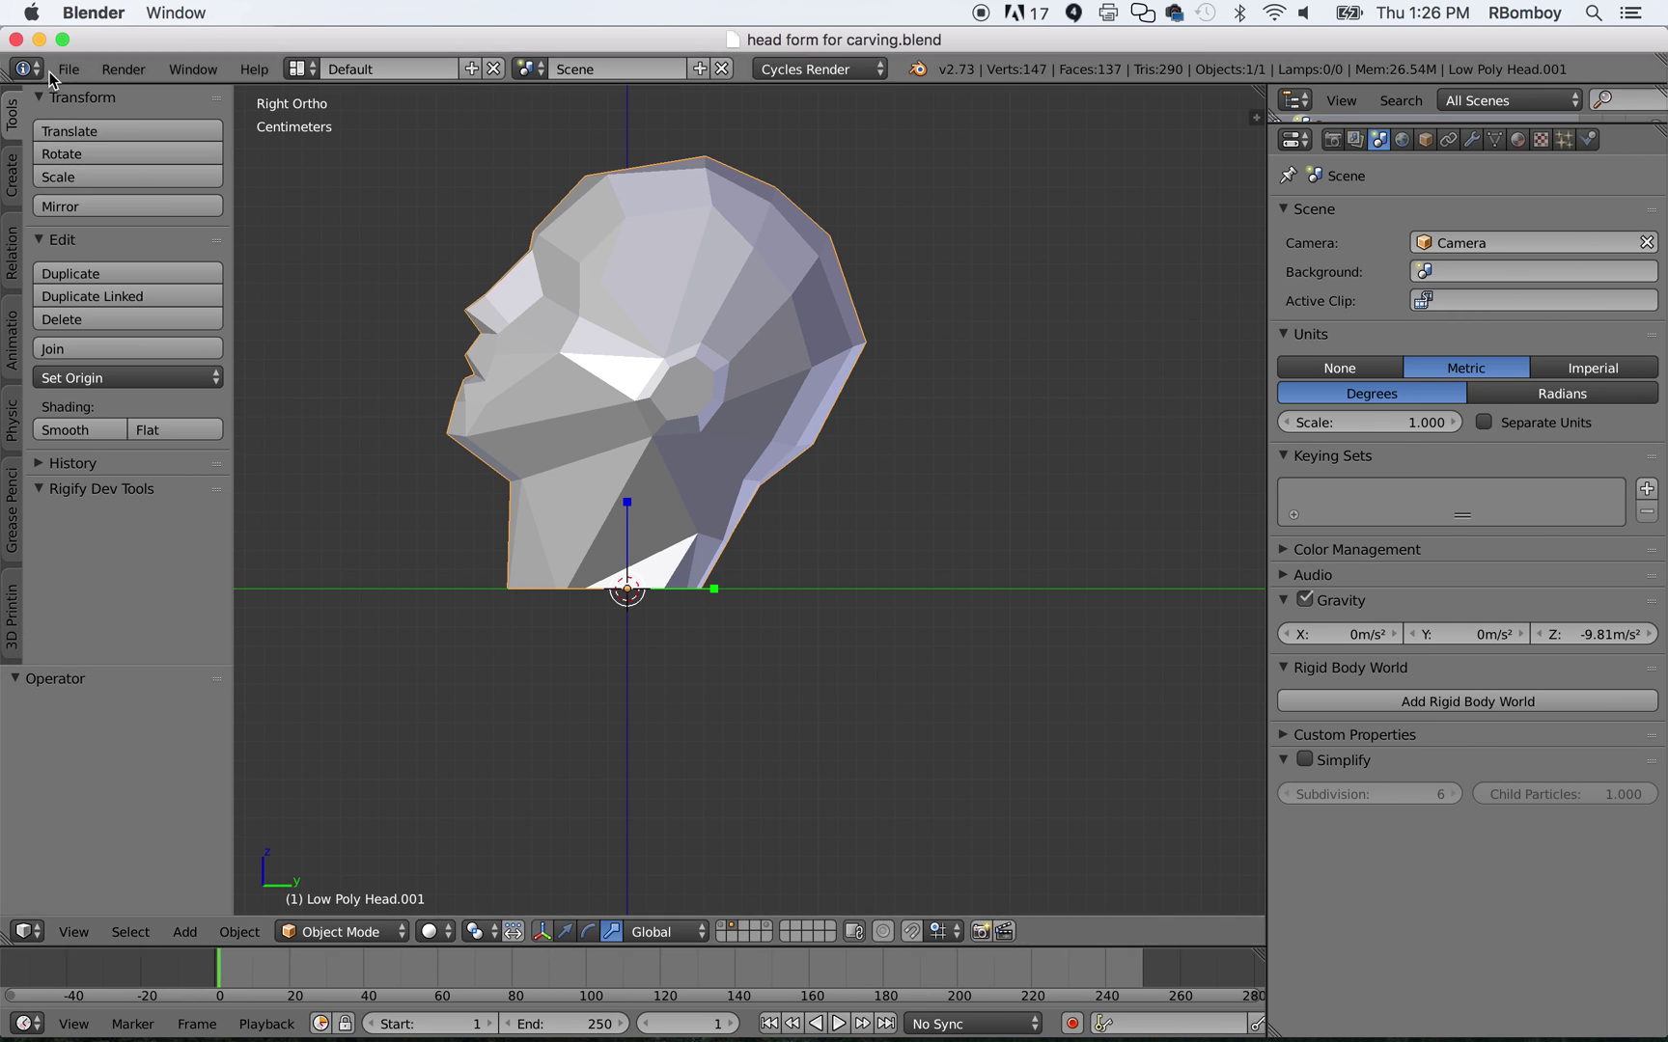
# Show the 3D Printing tools, inspect the head, and run Clean Non-Manifold on it.
pyautogui.click(15, 623)
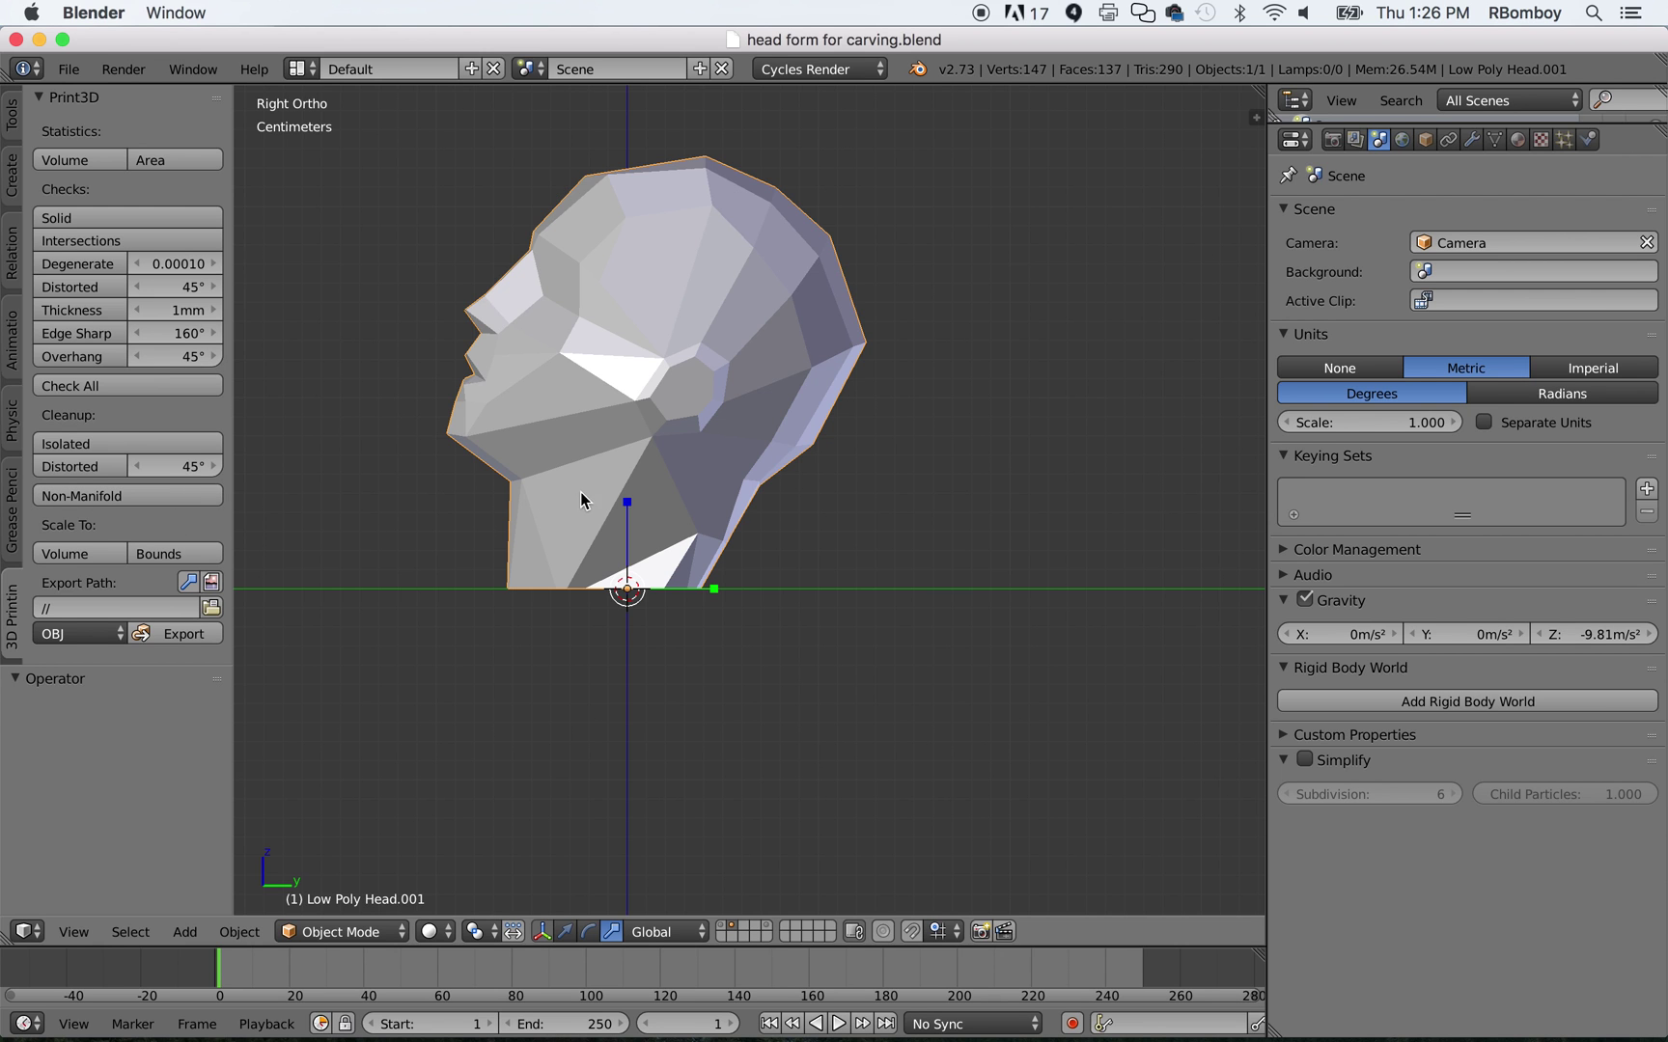
pyautogui.moveTo(552, 514); pyautogui.dragTo(675, 517, button='middle')
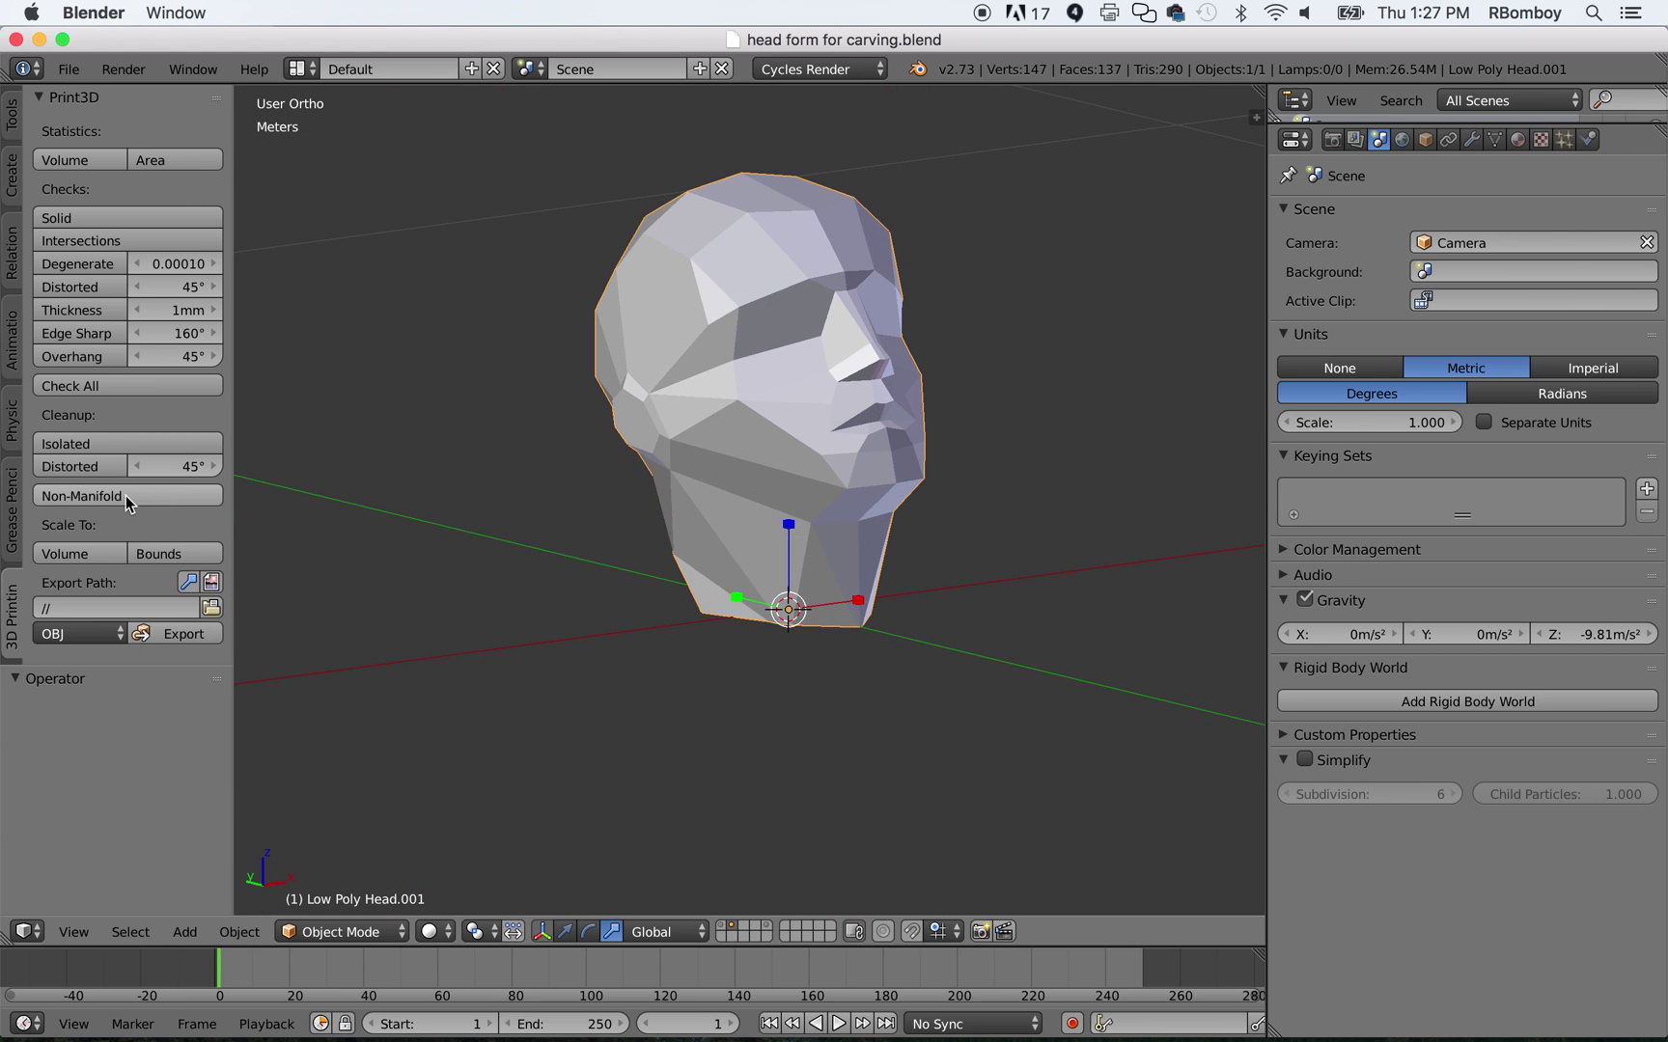
pyautogui.click(79, 496)
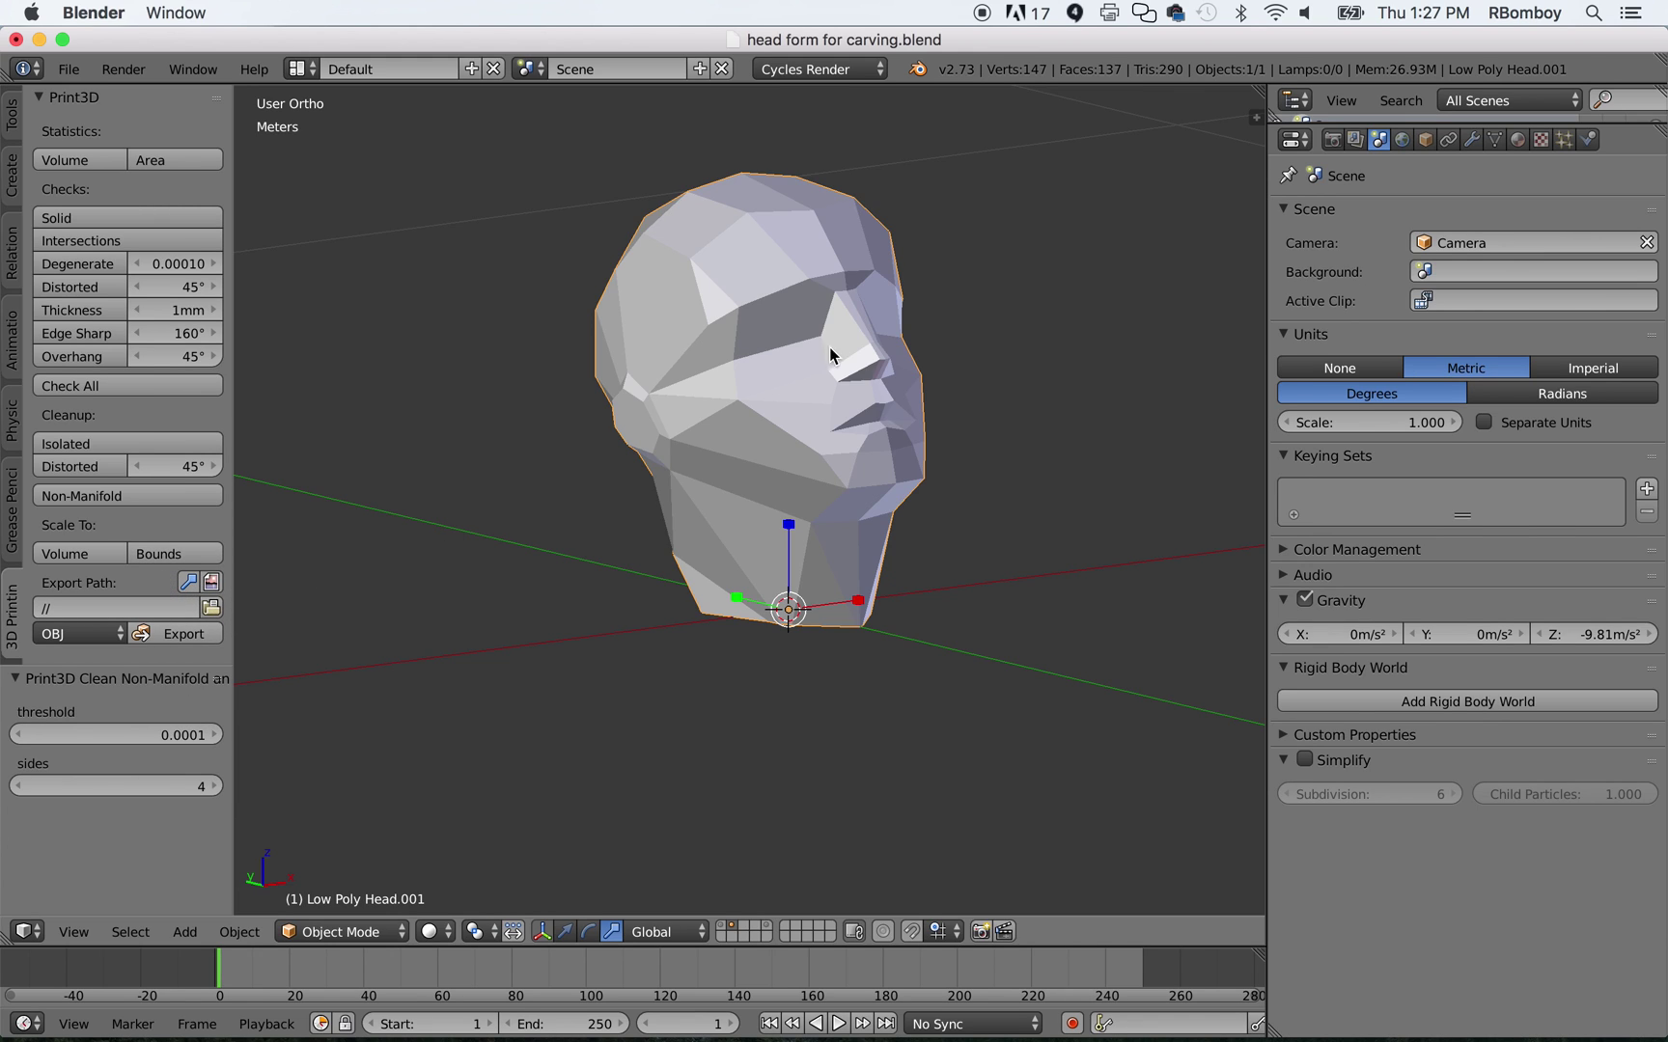
pyautogui.click(61, 637)
# Export the head as STL into the Head folder as head form for carving-Low_Poly_Head_001.stl.
pyautogui.click(63, 607)
pyautogui.click(211, 608)
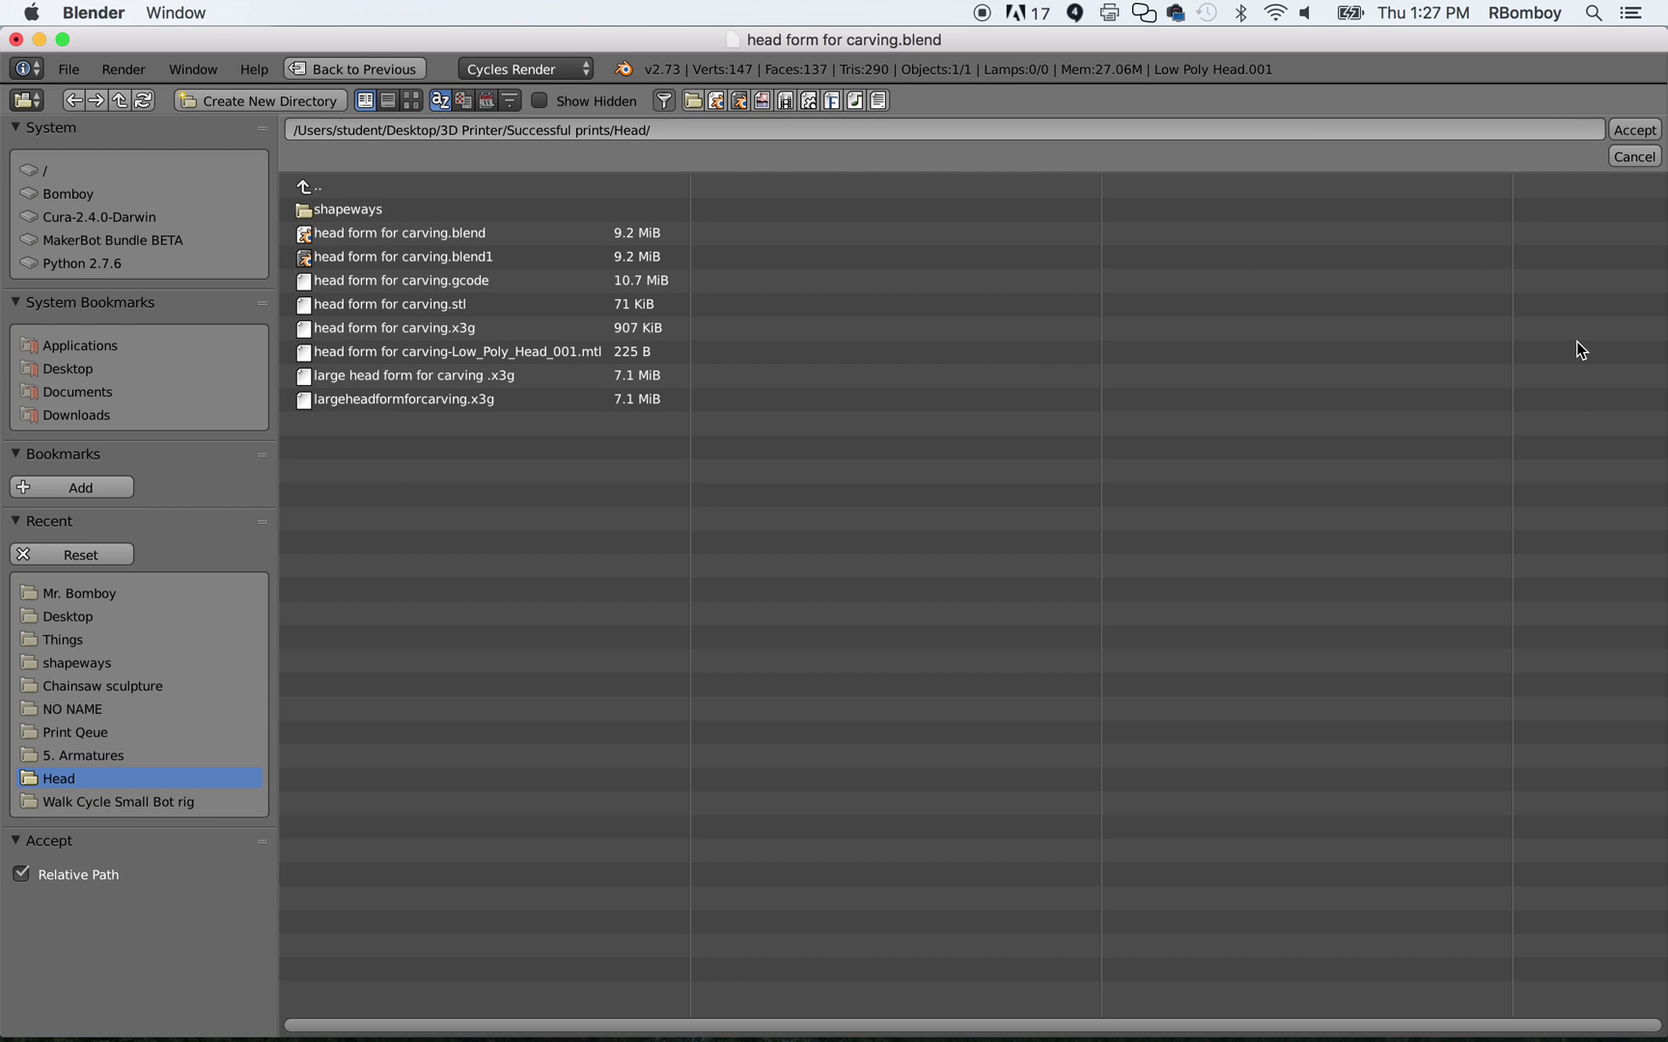
pyautogui.click(1626, 132)
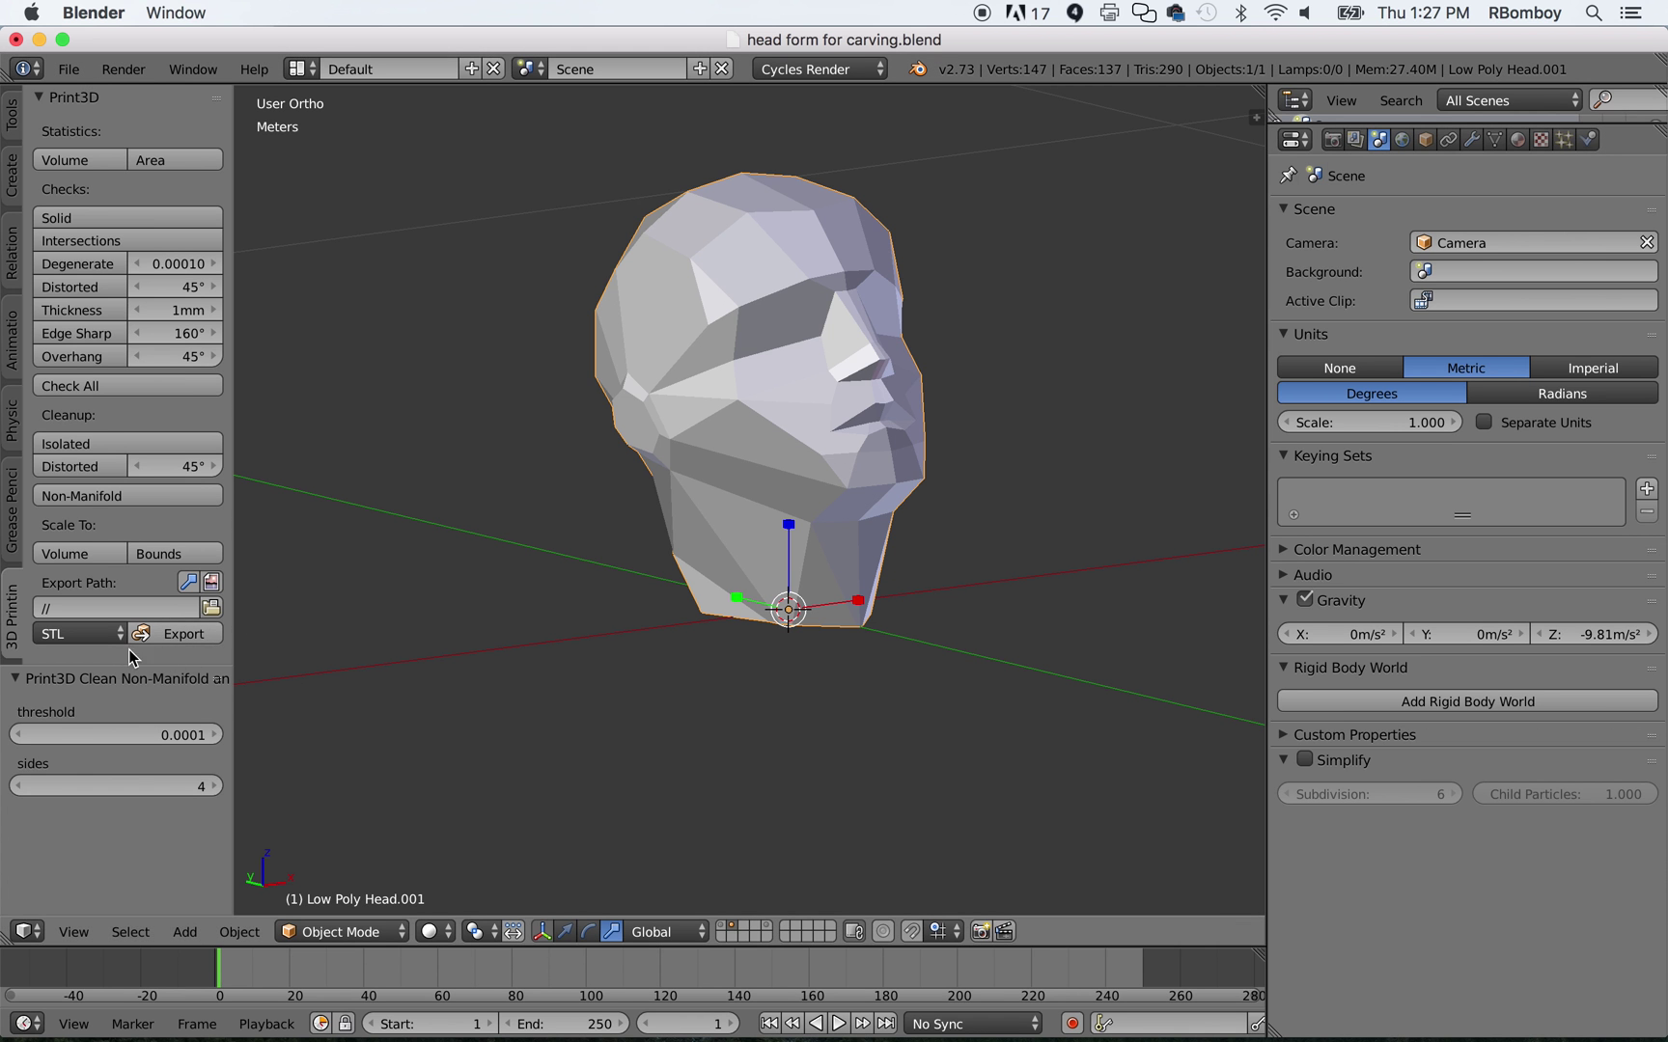
pyautogui.click(181, 637)
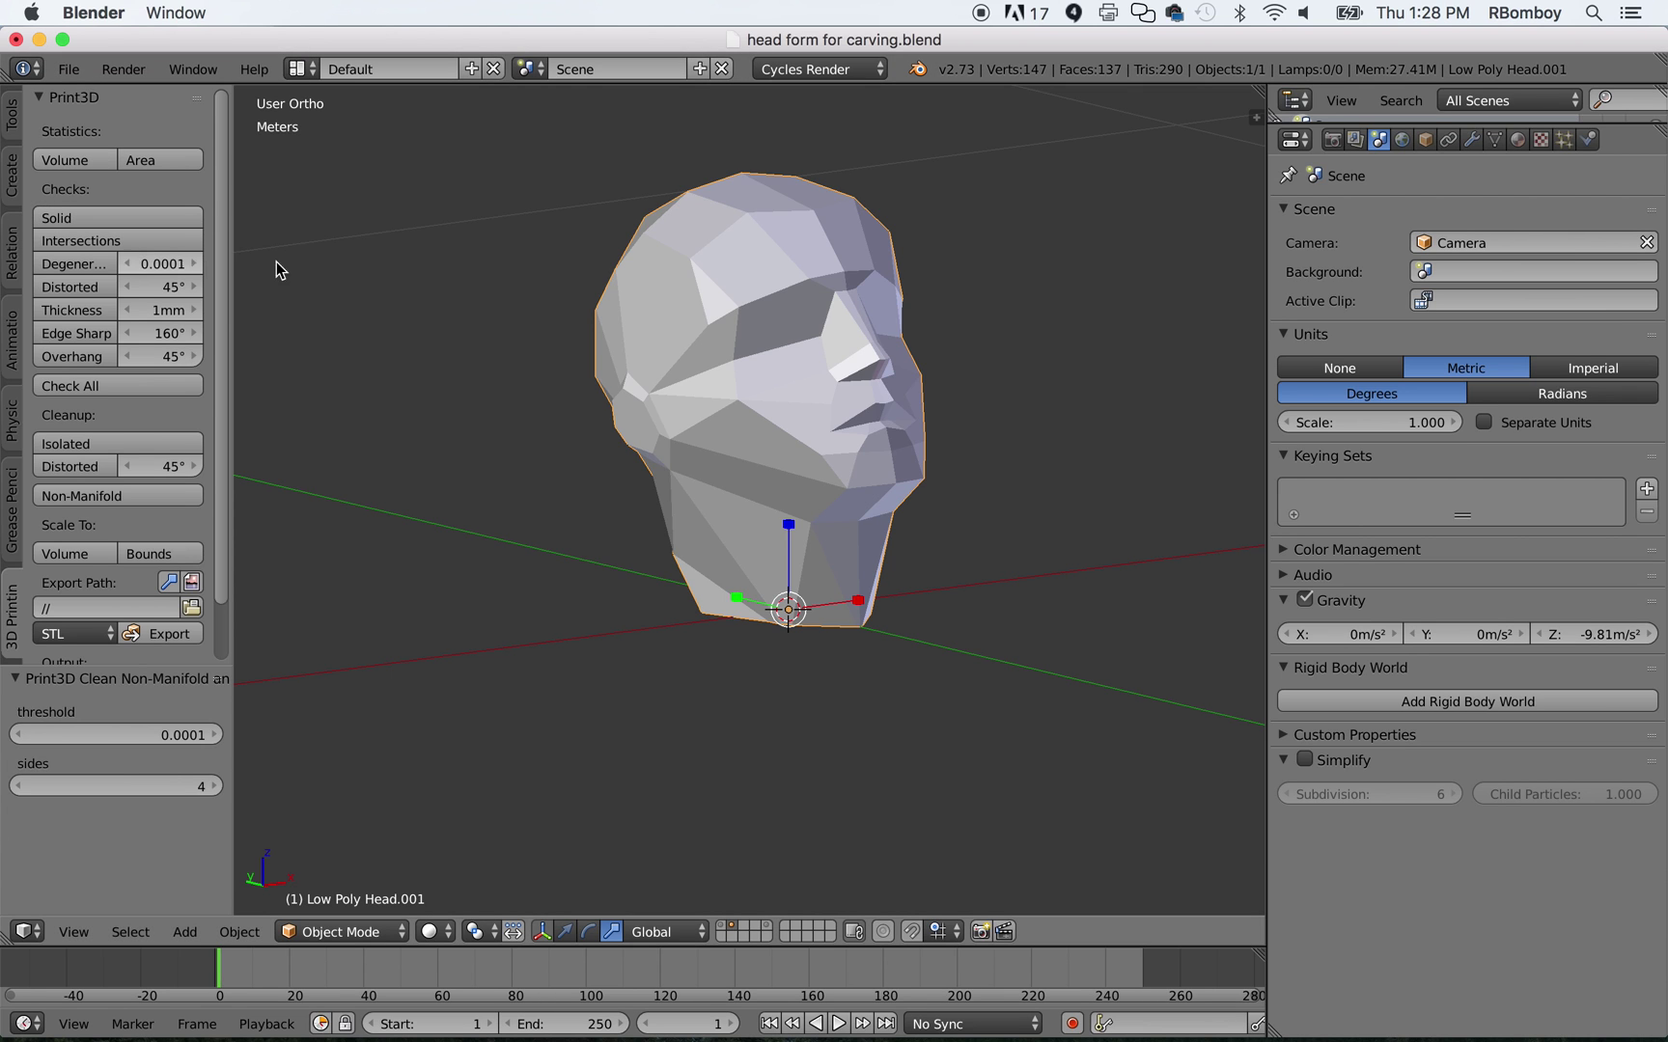
pyautogui.moveTo(163, 40); pyautogui.dragTo(191, 430)
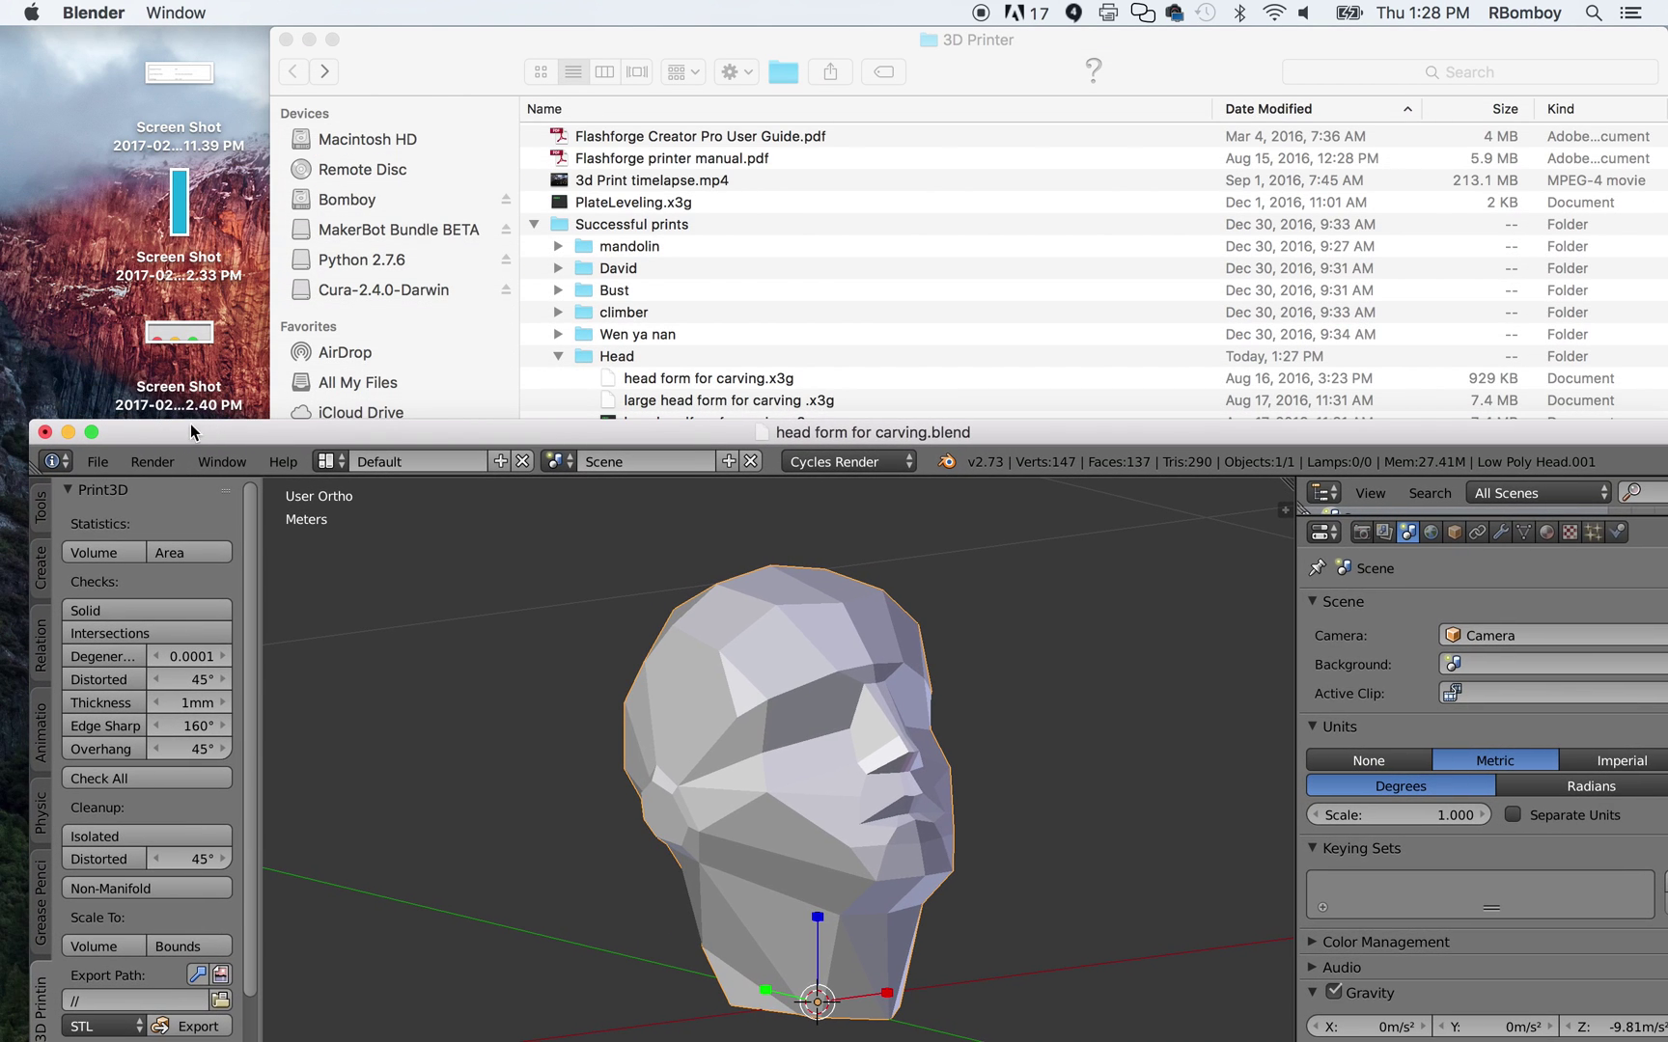
# Open the Head folder sorted by Date Modified, select the new STL and widen the window.
pyautogui.click(461, 116)
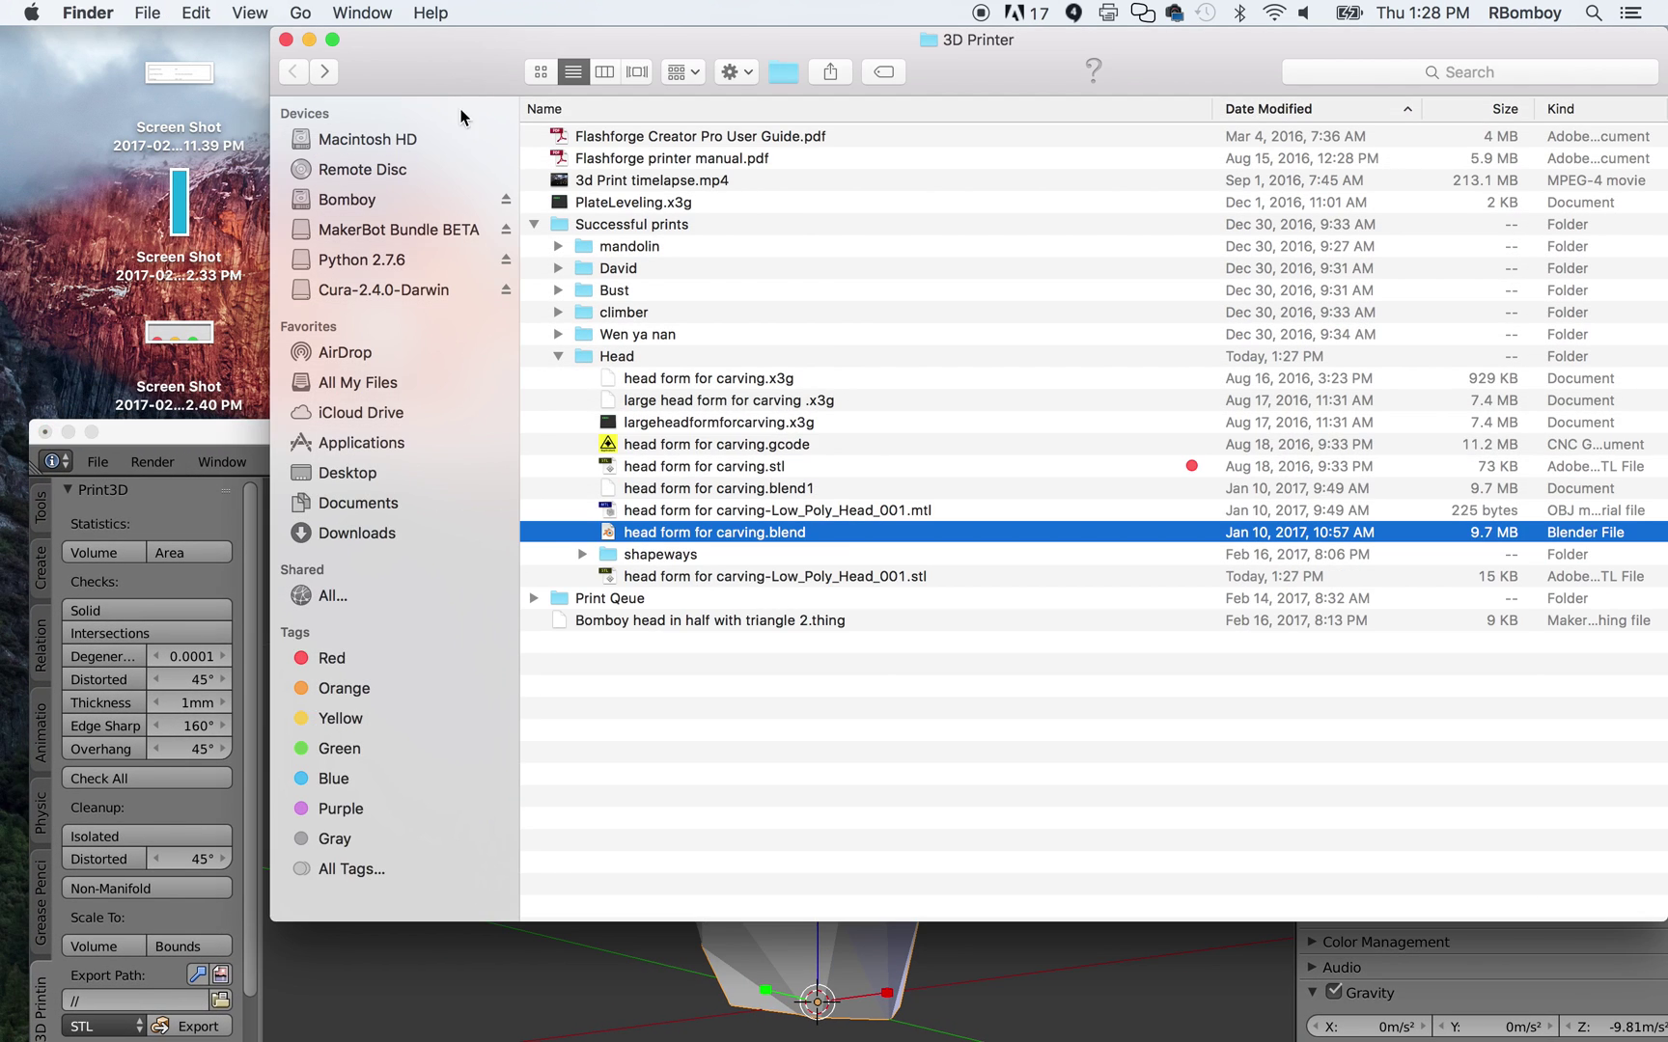
pyautogui.doubleClick(587, 353)
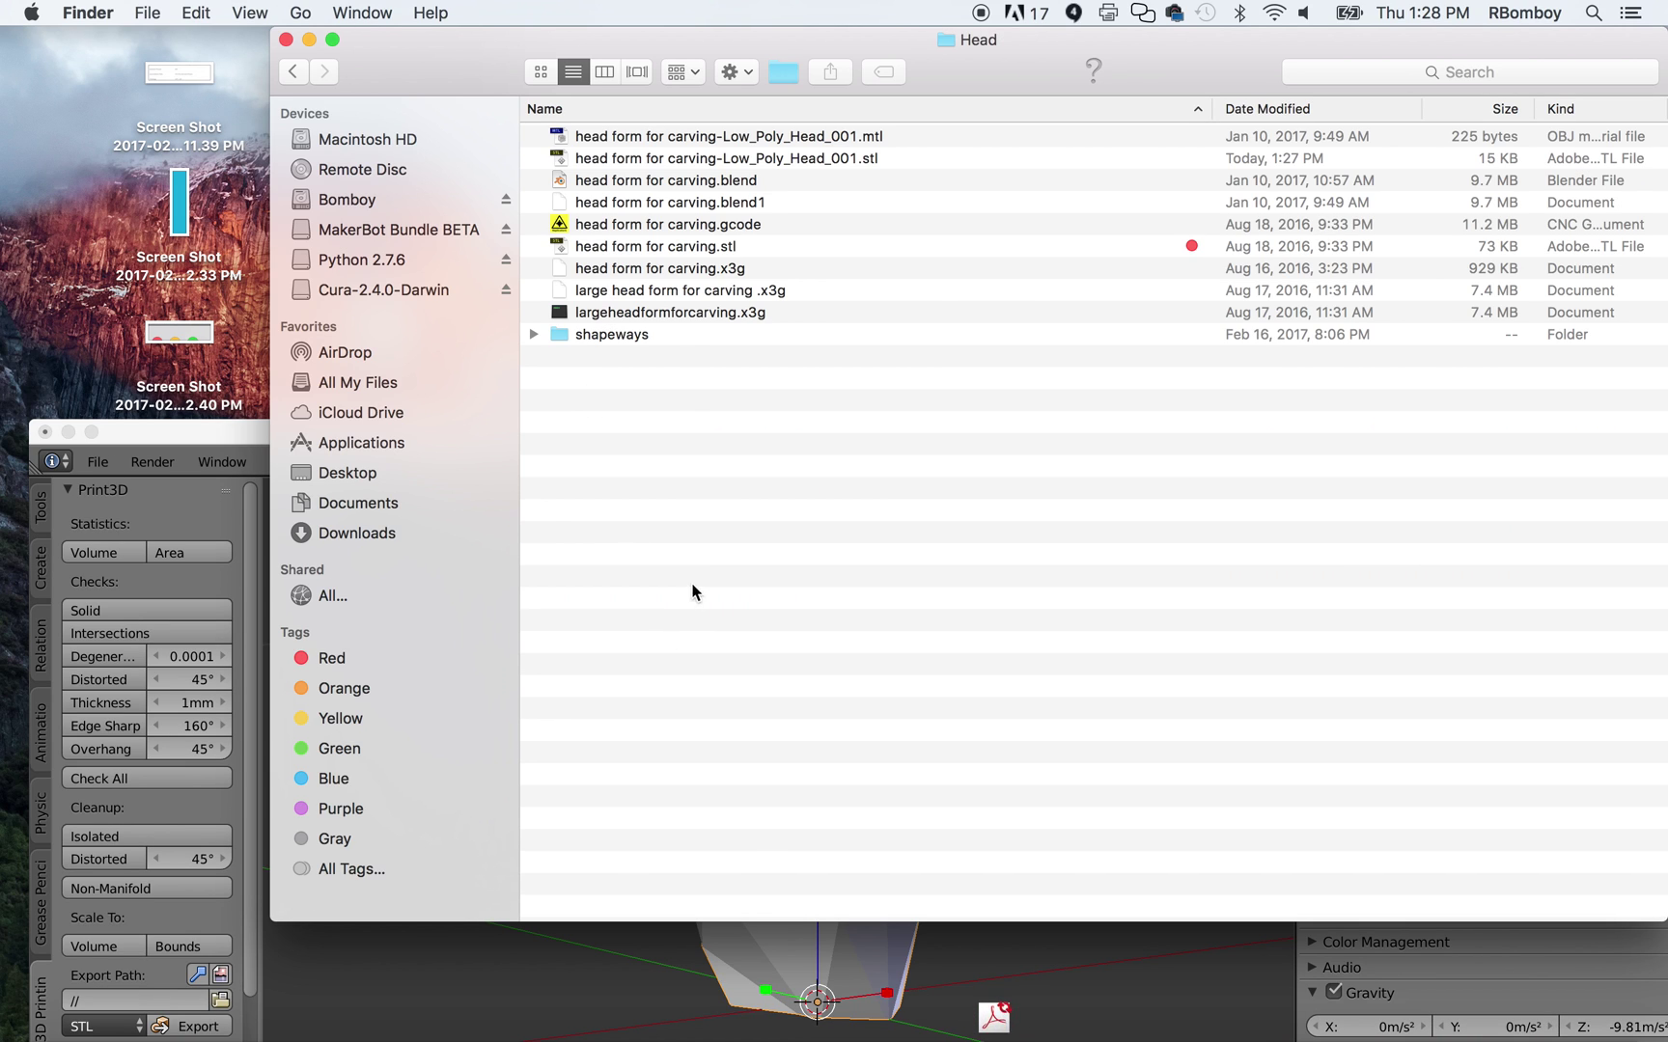
pyautogui.click(1251, 109)
pyautogui.click(1278, 136)
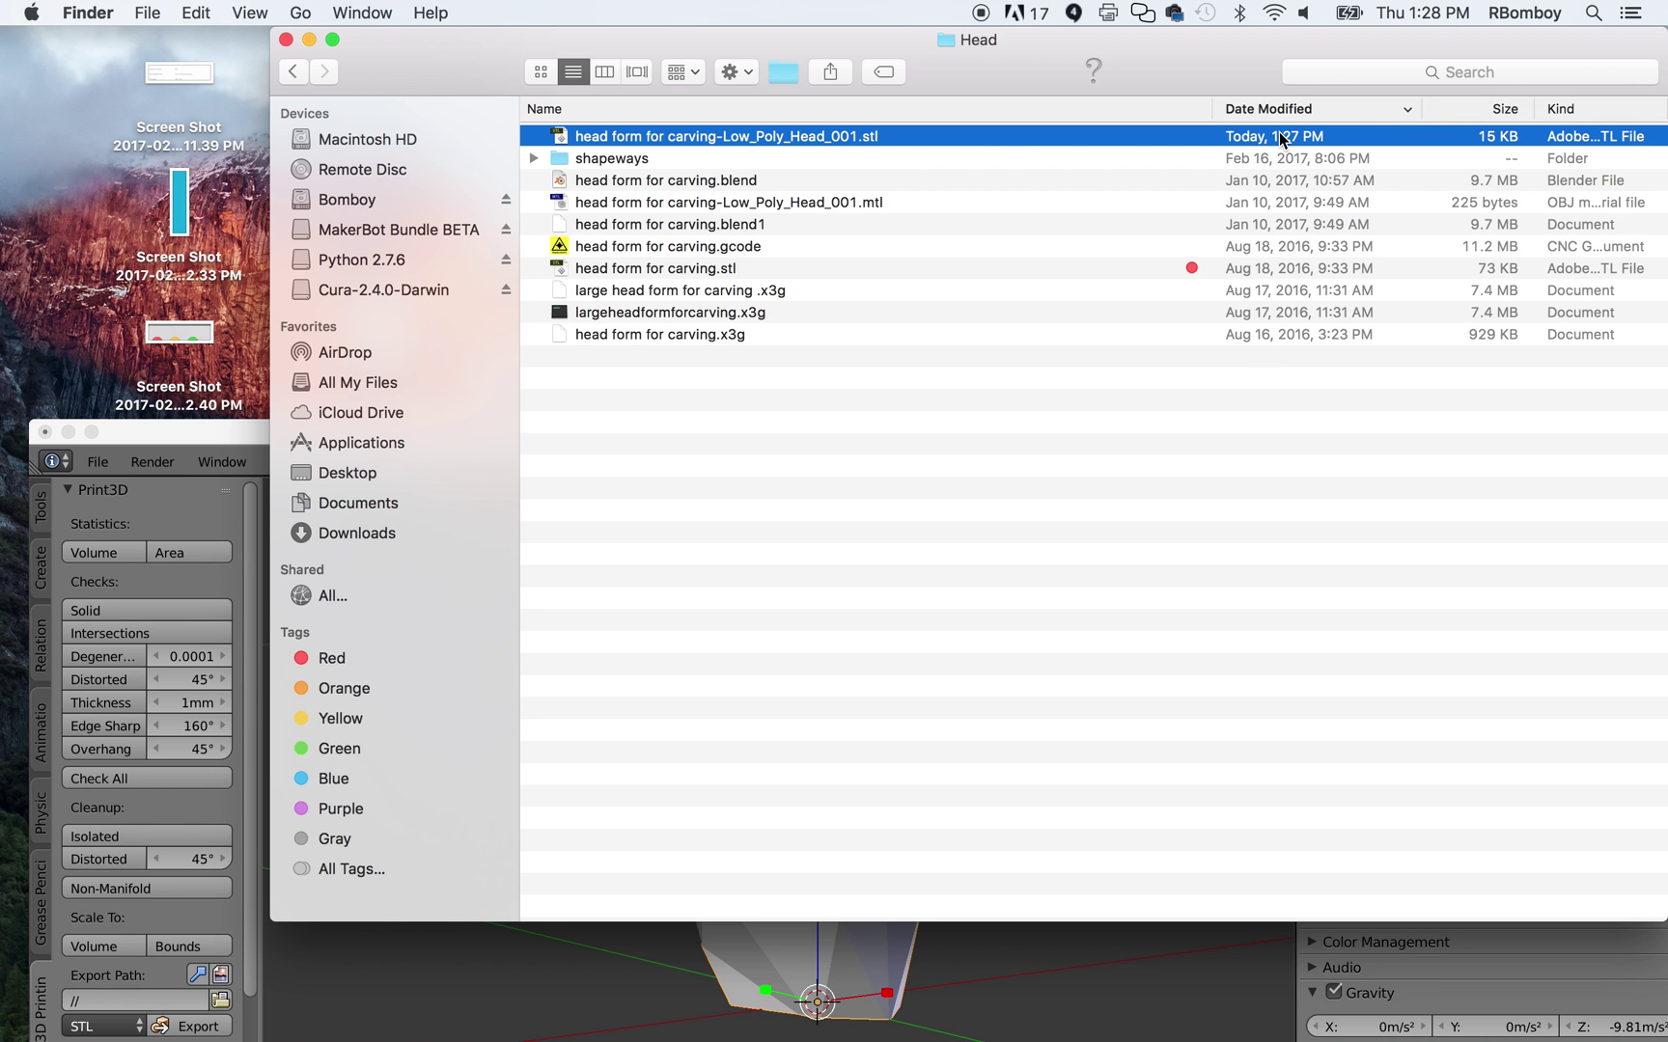
pyautogui.moveTo(739, 41); pyautogui.dragTo(521, 21)
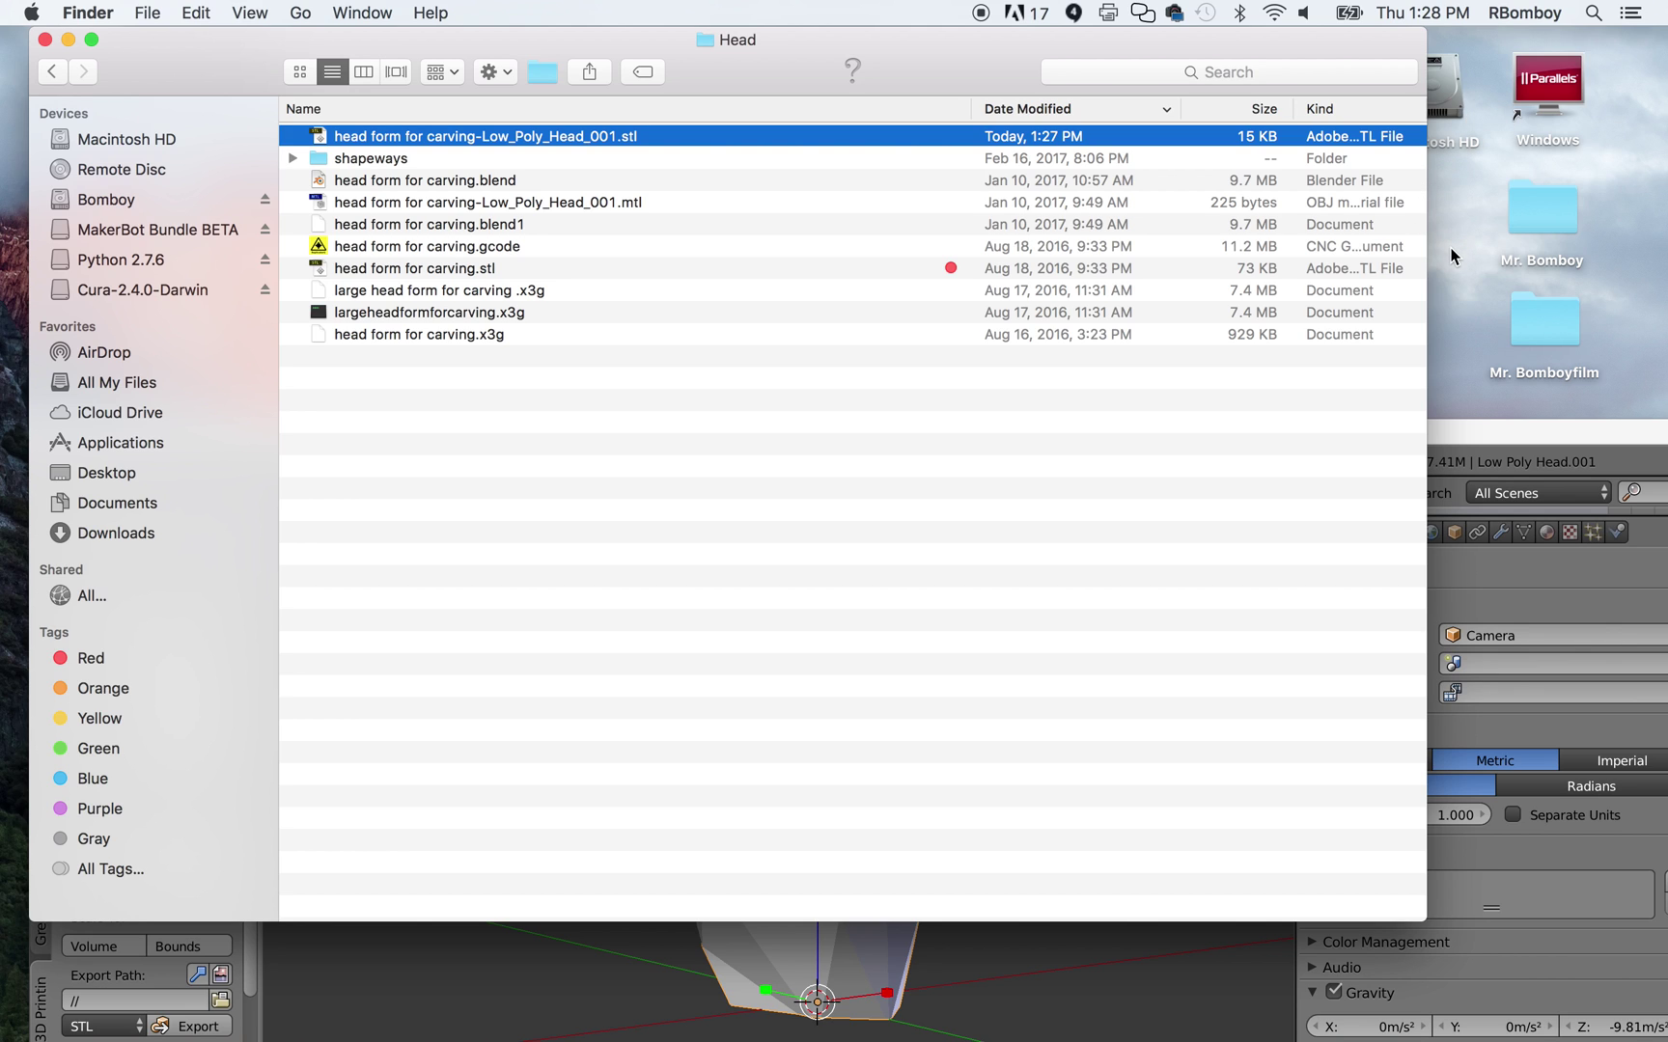
pyautogui.doubleClick(1428, 259)
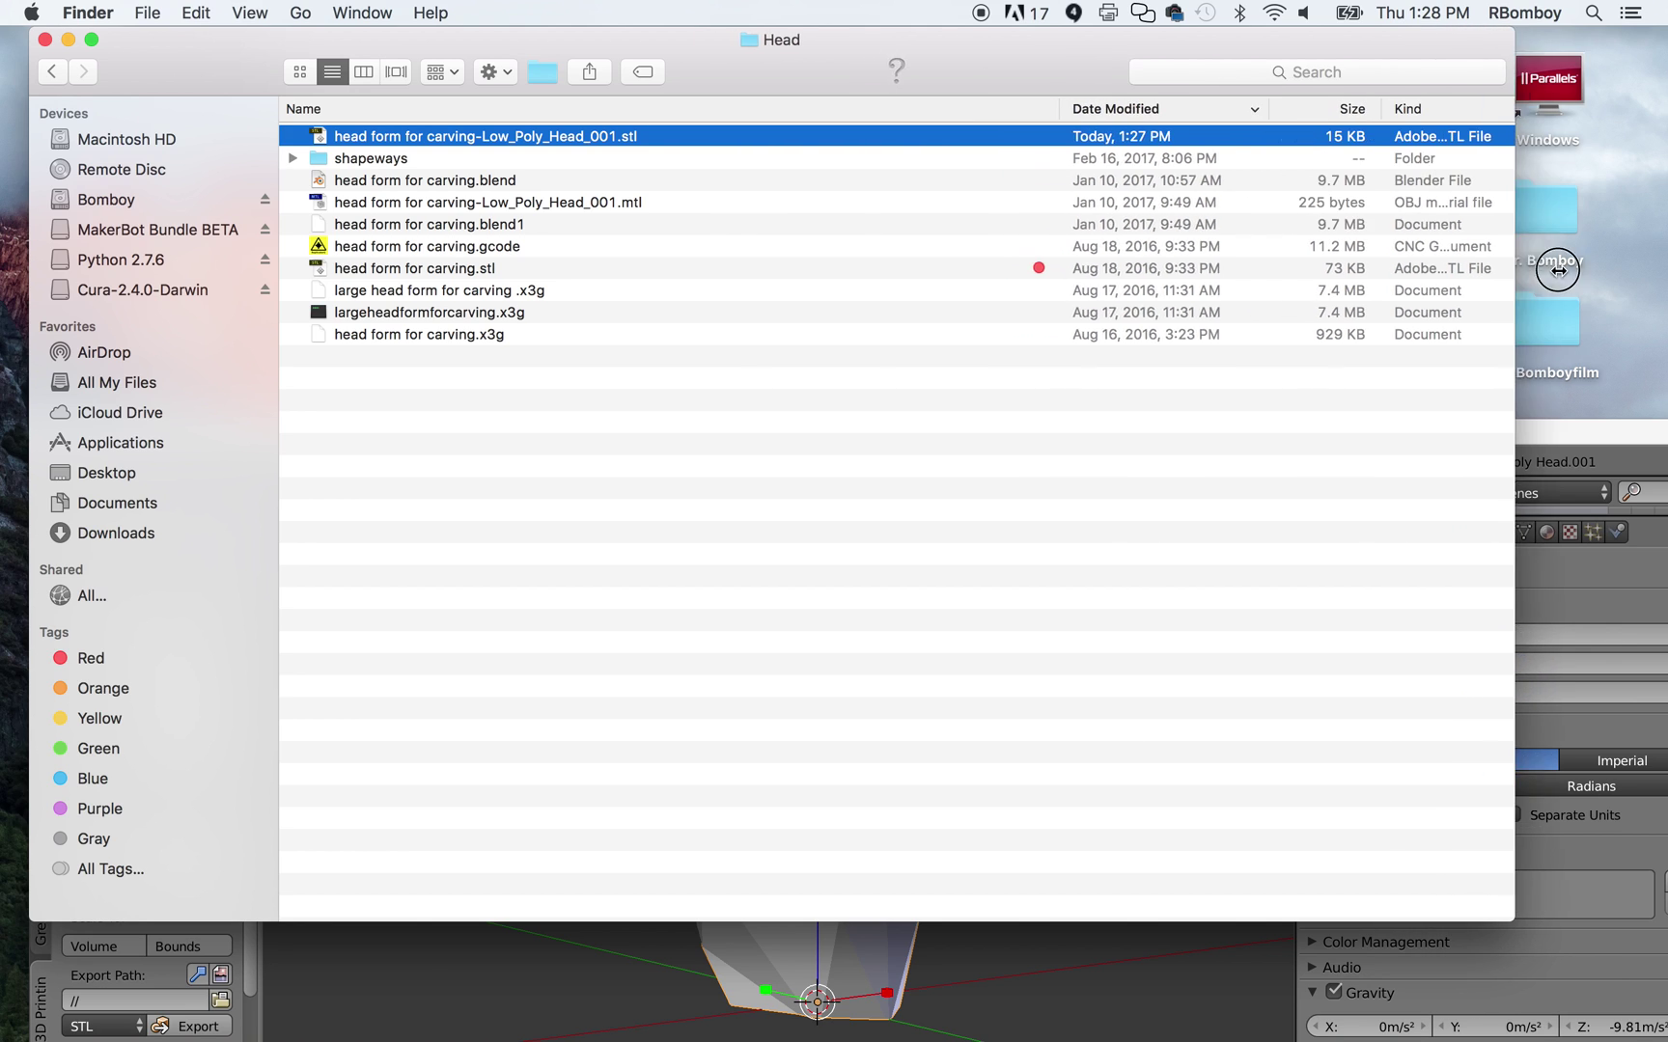